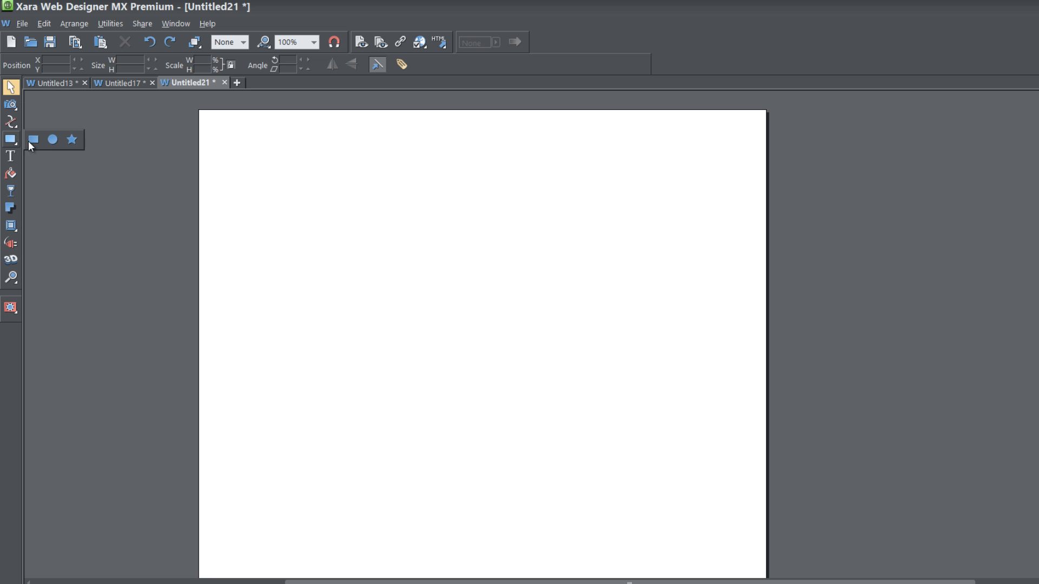
- Draw a small 9 × 20 px black rectangle on the left side of the page
click(33, 140)
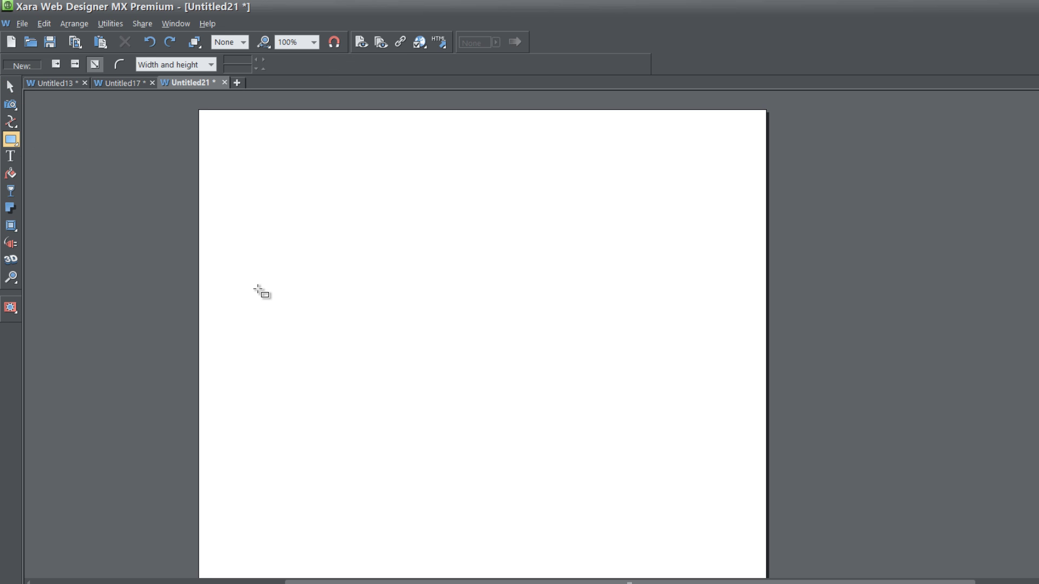
drag(262, 300, 266, 306)
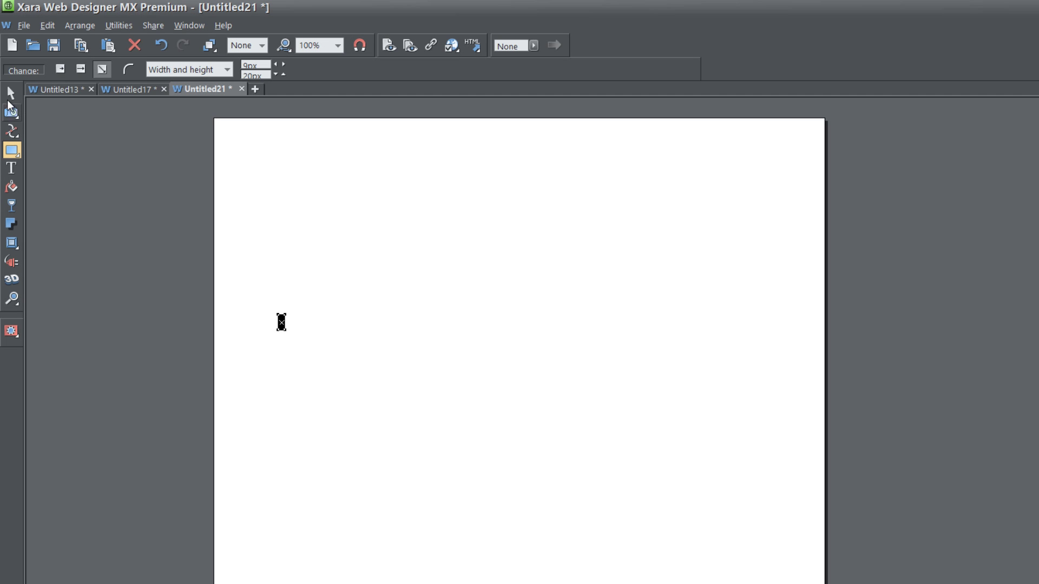
click(13, 93)
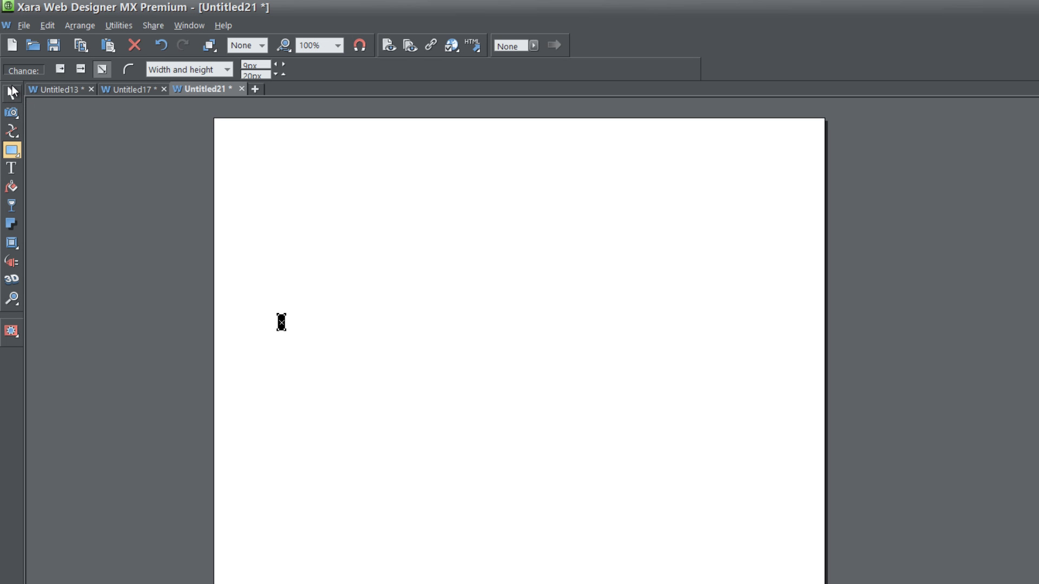
click(336, 364)
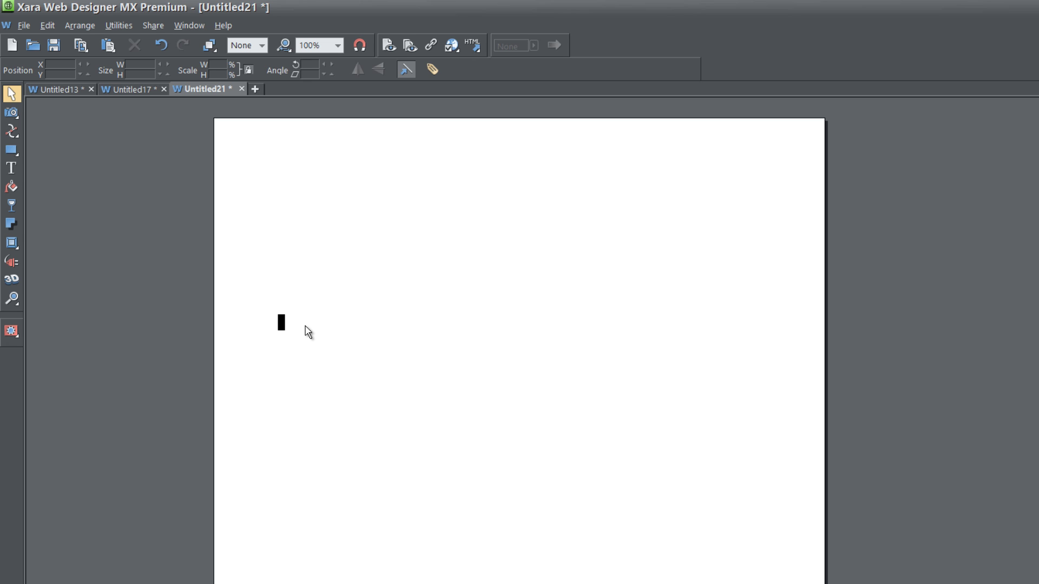
- Rotate the small rectangle 45° with Ctrl held, making it a diagonal bar at 315°
click(281, 323)
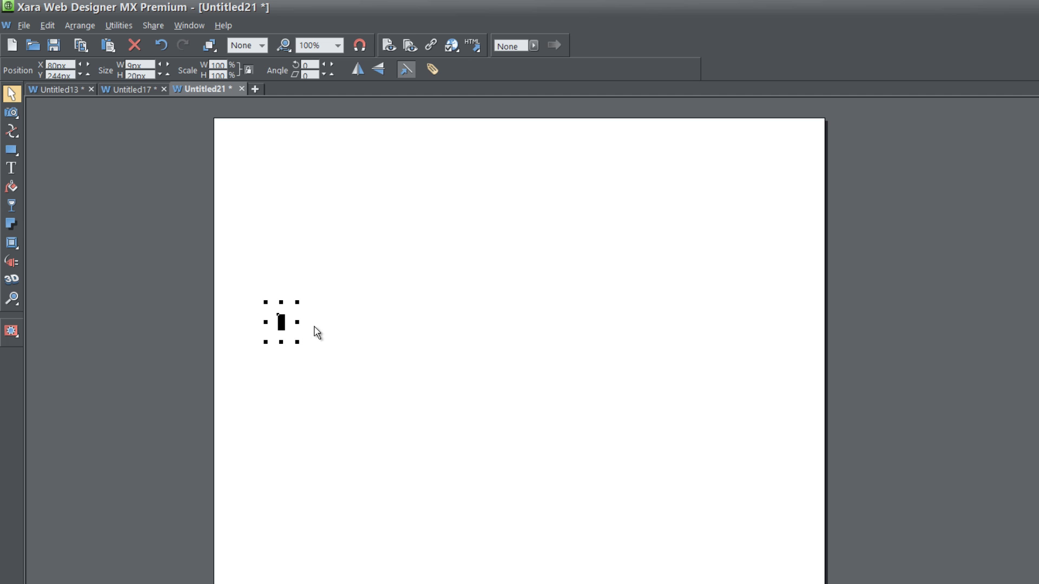
click(282, 323)
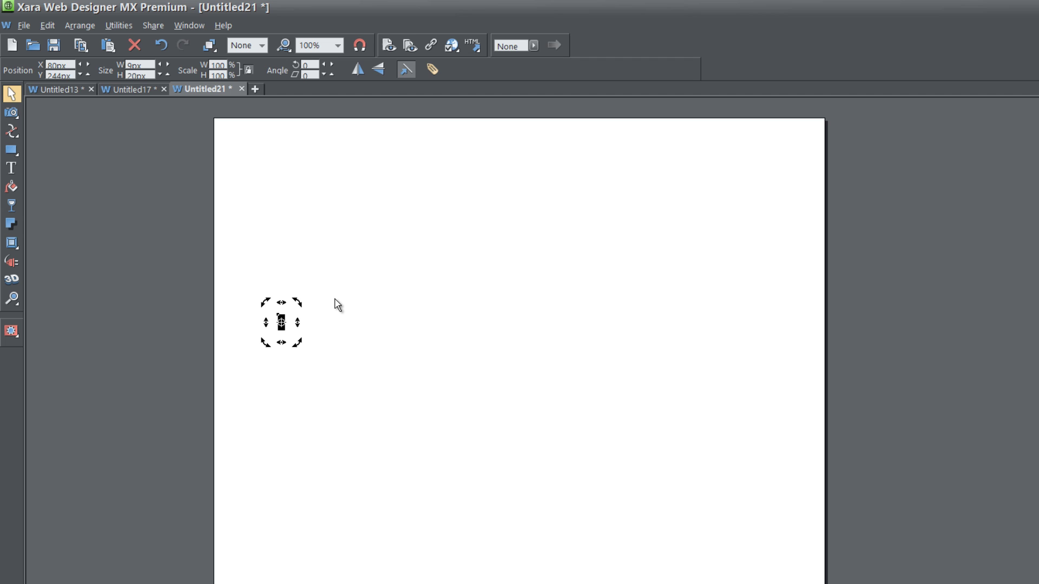
key(ctrl)
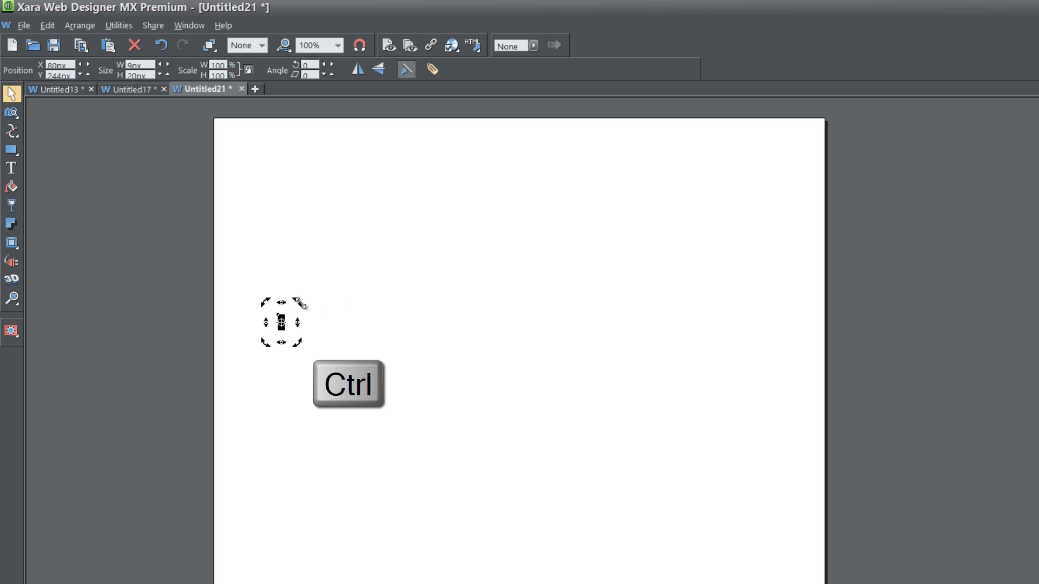
drag(299, 304, 322, 318)
click(333, 342)
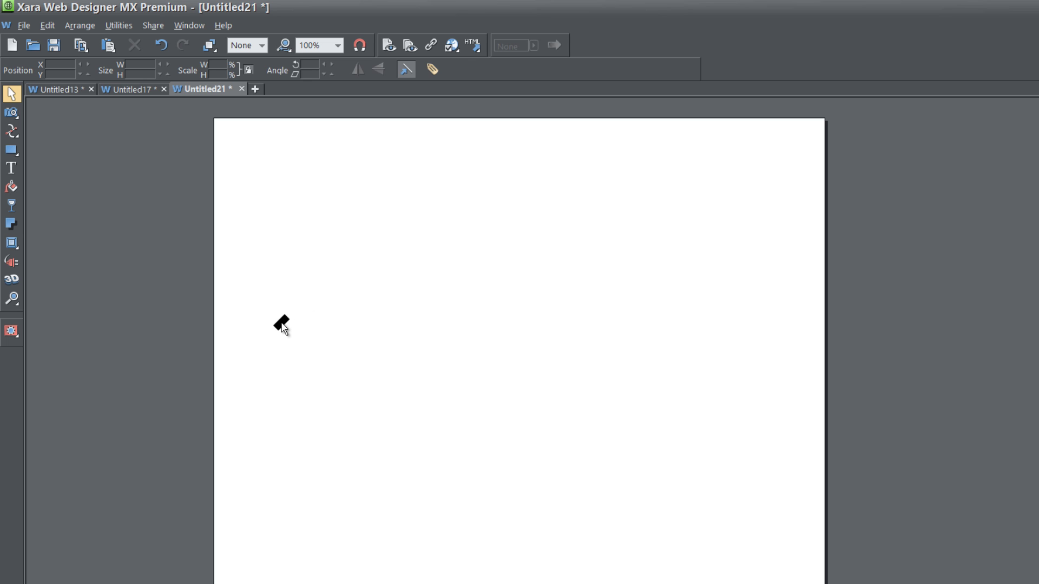
click(281, 324)
- Paste an in-place copy of the diagonal bar and flip it horizontally into a black X
key(ctrl+c)
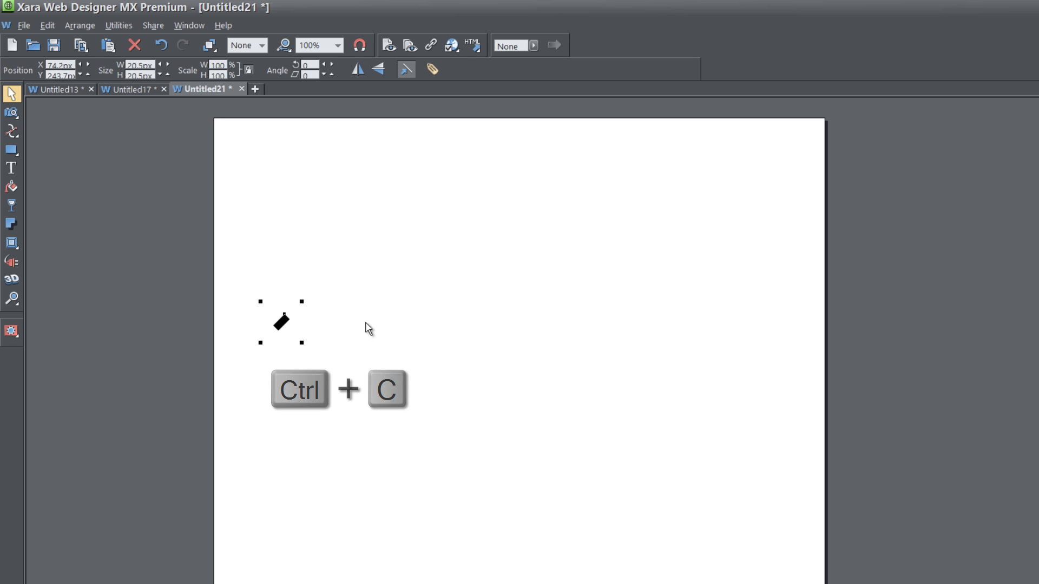
key(ctrl+shift+v)
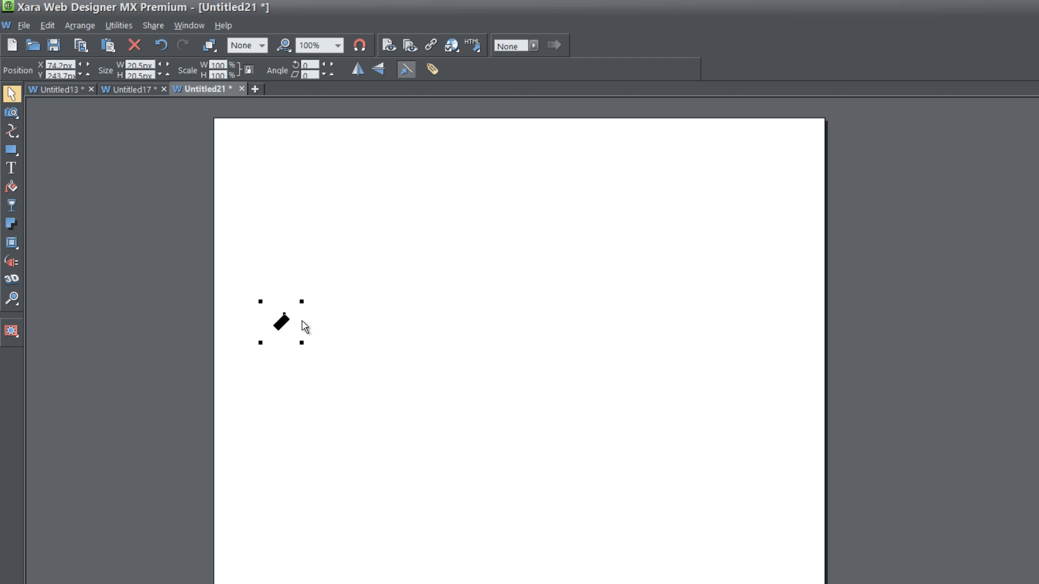
click(358, 69)
- Slide one bar of the X to the left so the two bars form a chevron
click(319, 319)
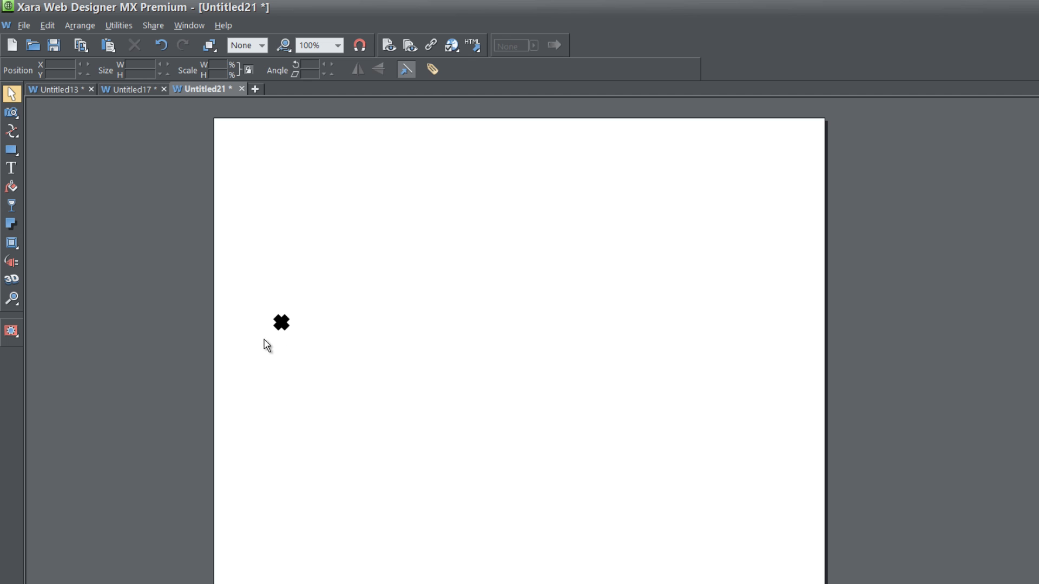
click(286, 332)
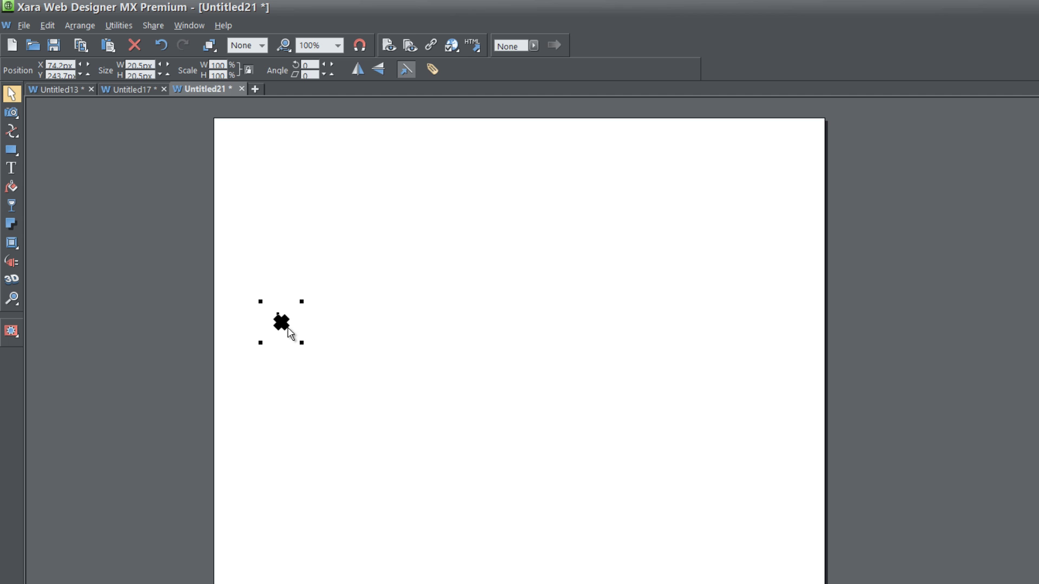
mouse_move(282, 325)
mouse_down()
mouse_move(305, 325)
mouse_move(279, 326)
mouse_up()
- Stretch the right bar up and to the right, then trim it back into a tick's long arm
click(313, 350)
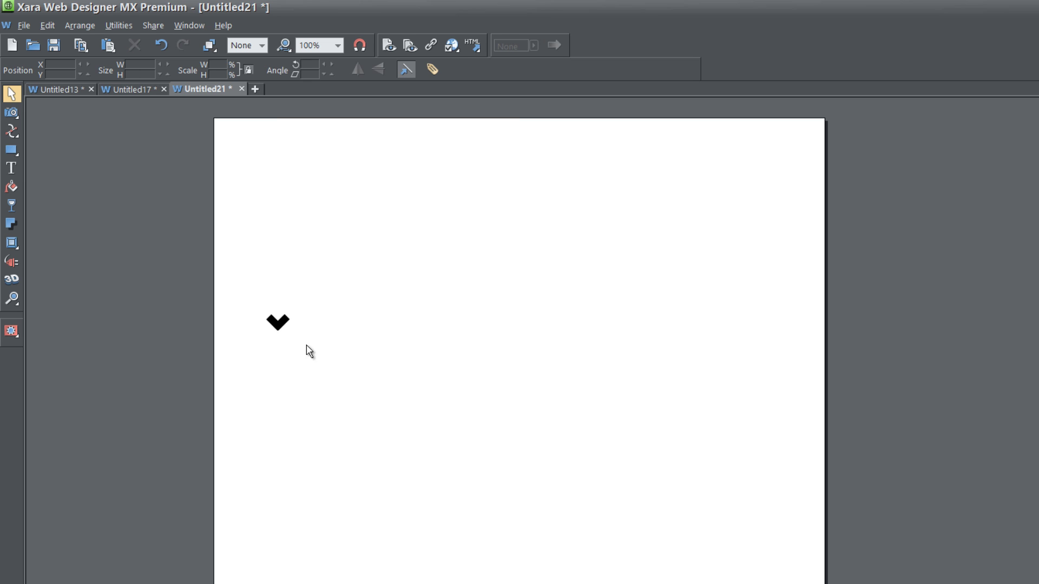
double_click(288, 316)
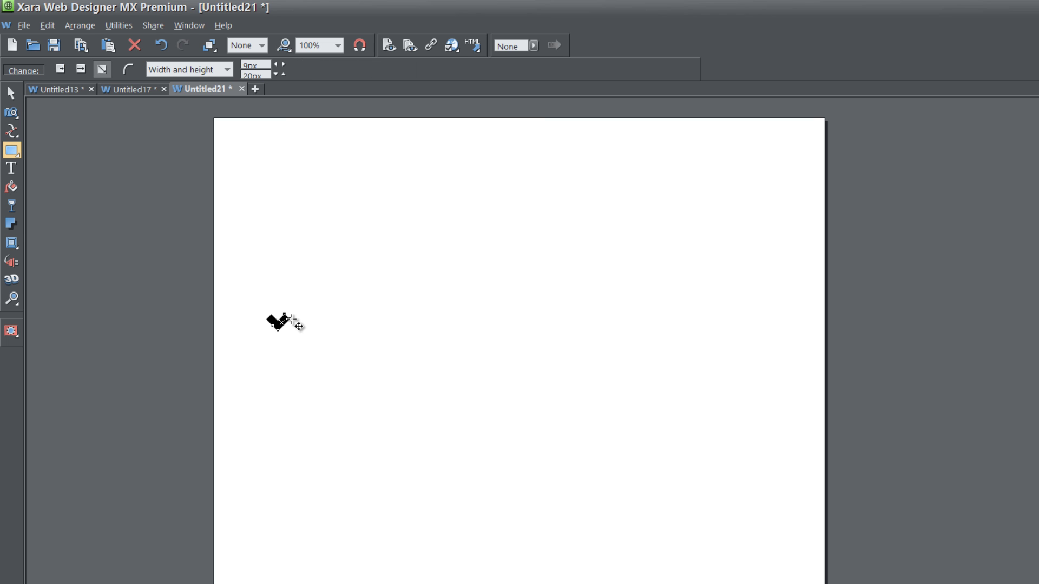
drag(290, 319, 307, 301)
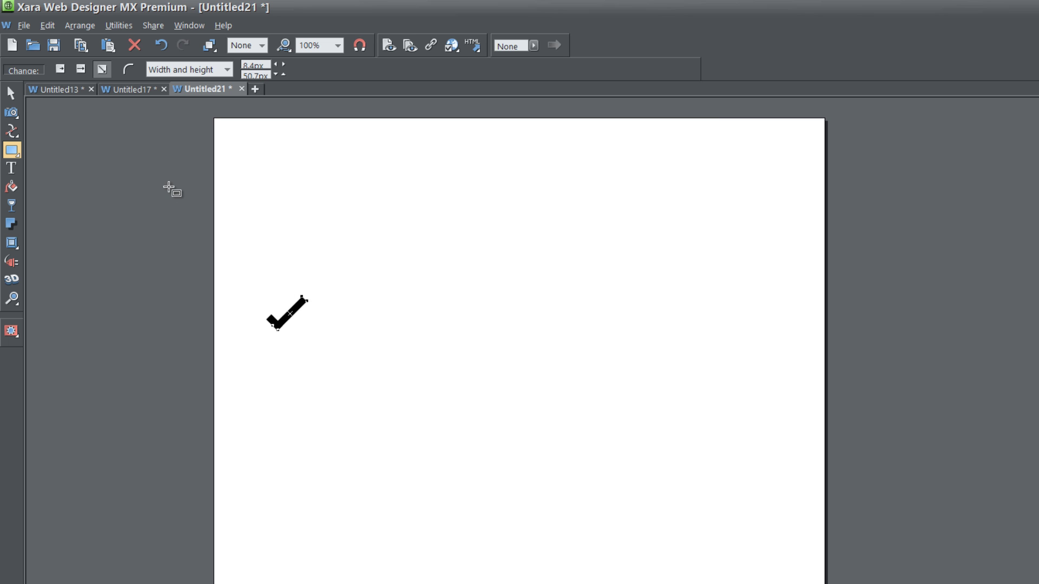
click(14, 100)
click(287, 371)
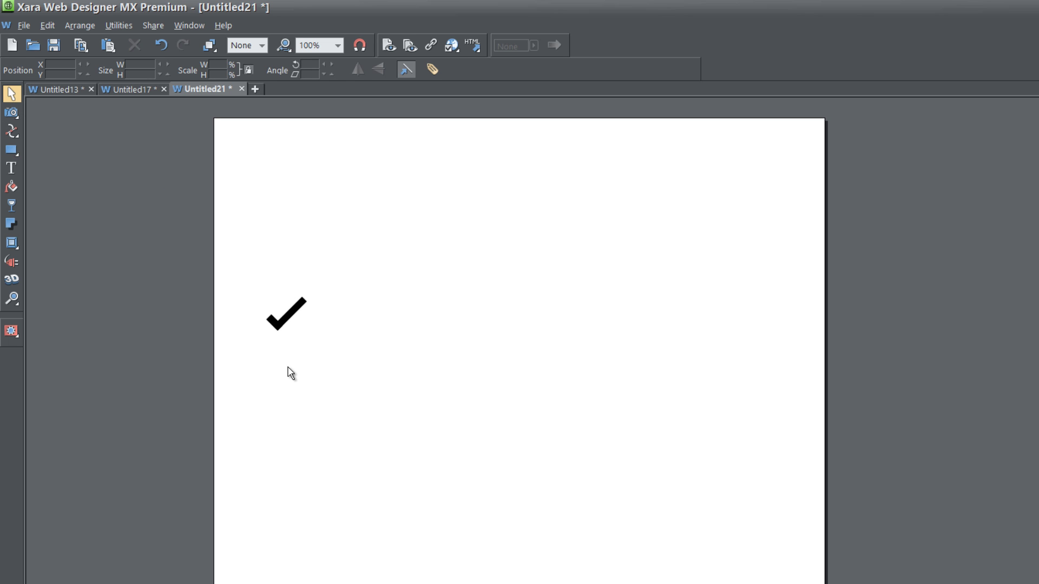
double_click(296, 311)
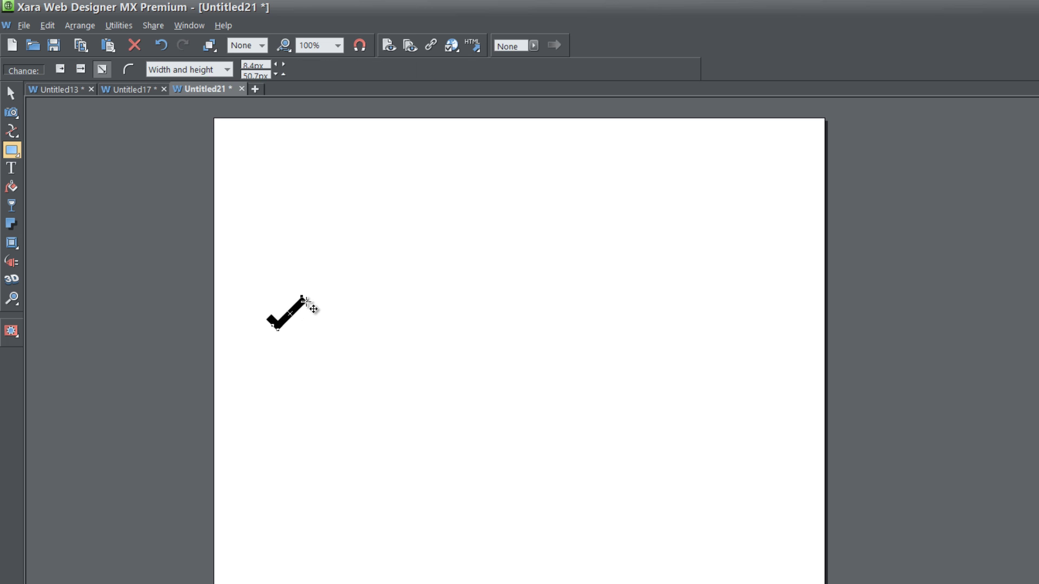
drag(306, 301, 301, 309)
click(15, 99)
- Group both tick bars into one 42.5 × 34.4 px object and move it up and right
click(314, 358)
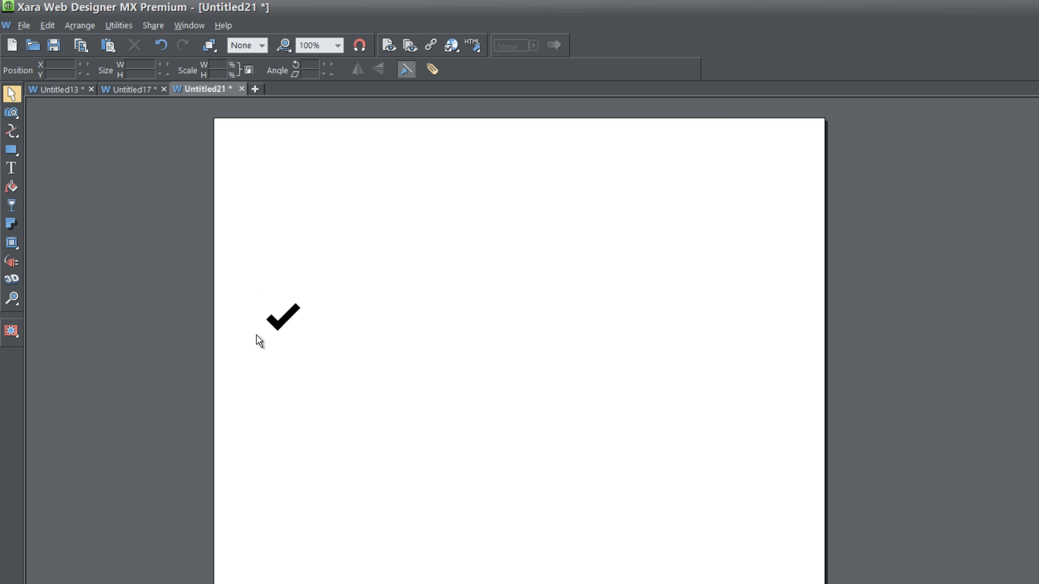
drag(244, 359, 321, 285)
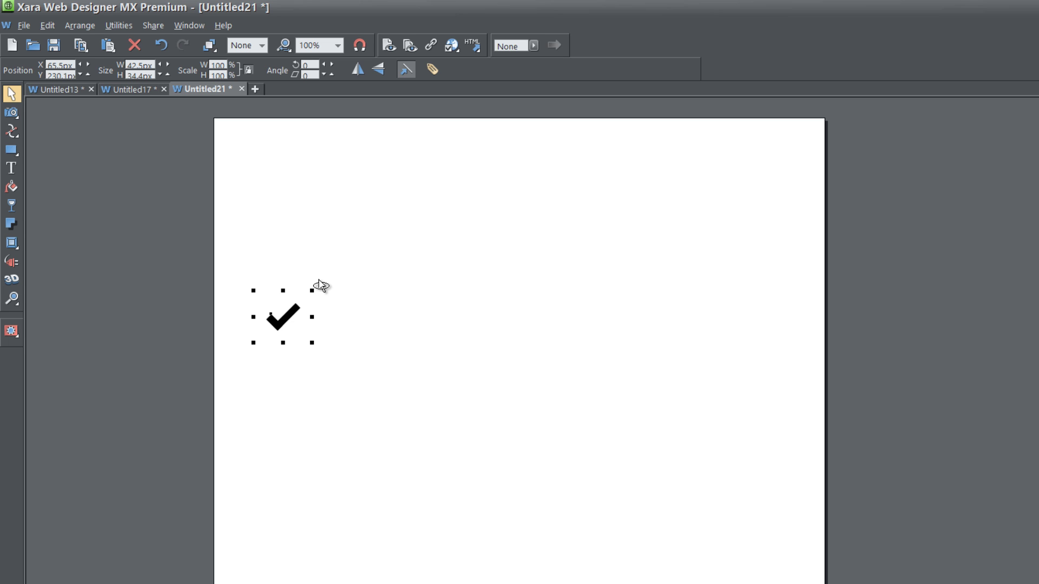
key(ctrl+g)
click(320, 285)
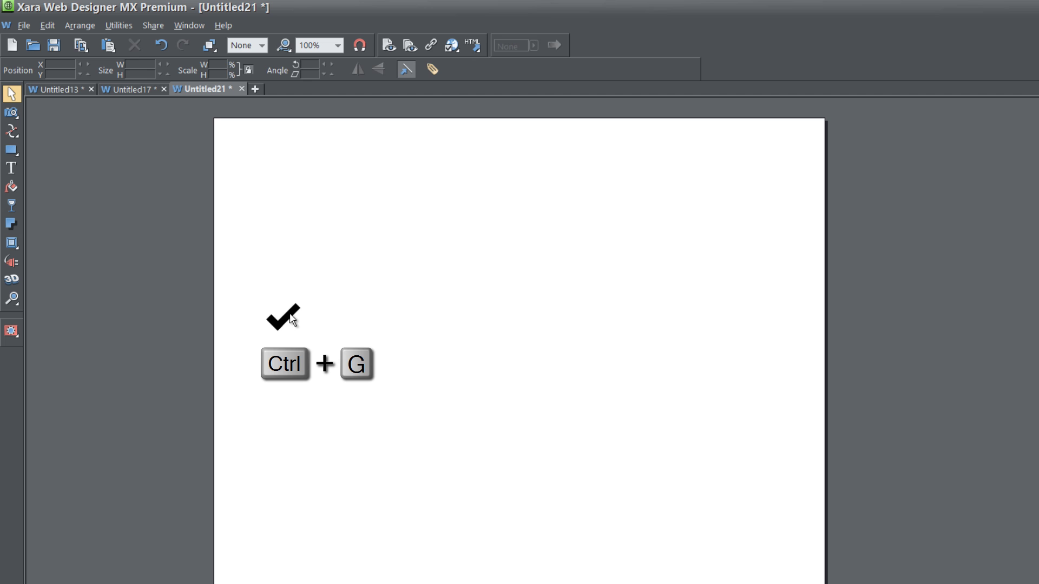
drag(295, 316, 306, 242)
click(371, 346)
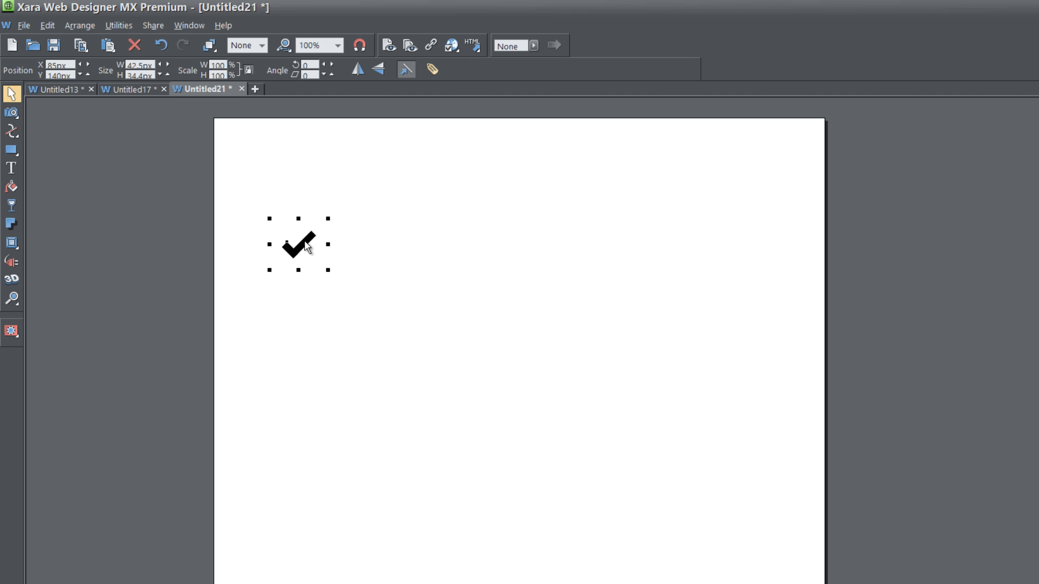
click(343, 274)
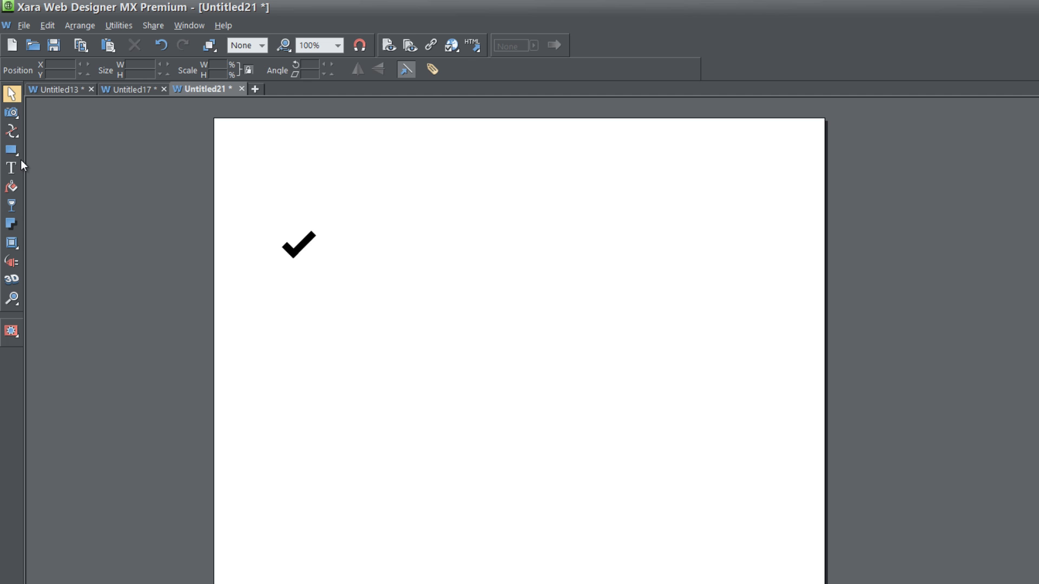
- Draw a 52 × 44 px black rectangle with curved corners just below the check mark
mouse_move(17, 155)
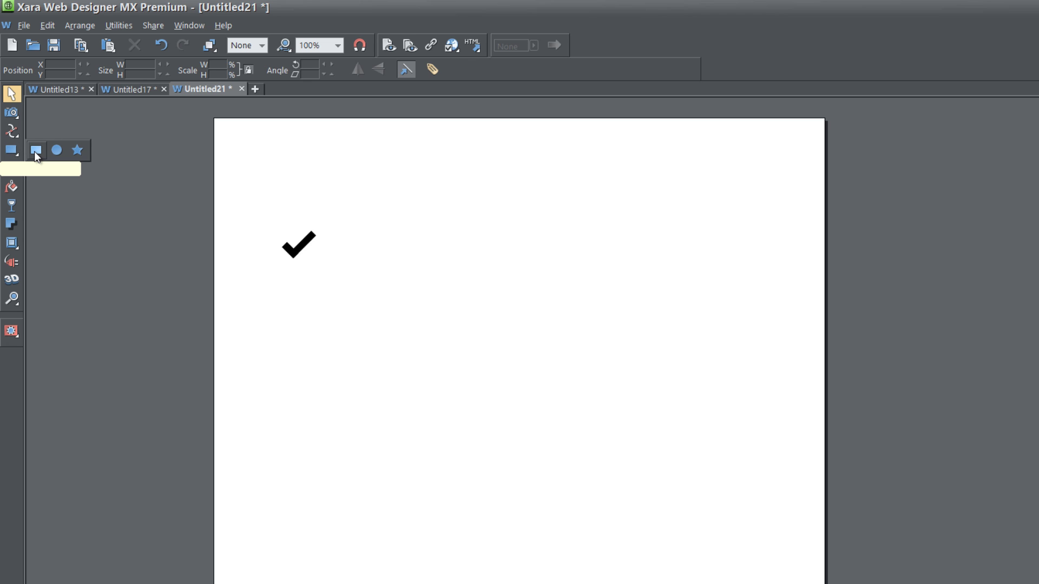
click(34, 151)
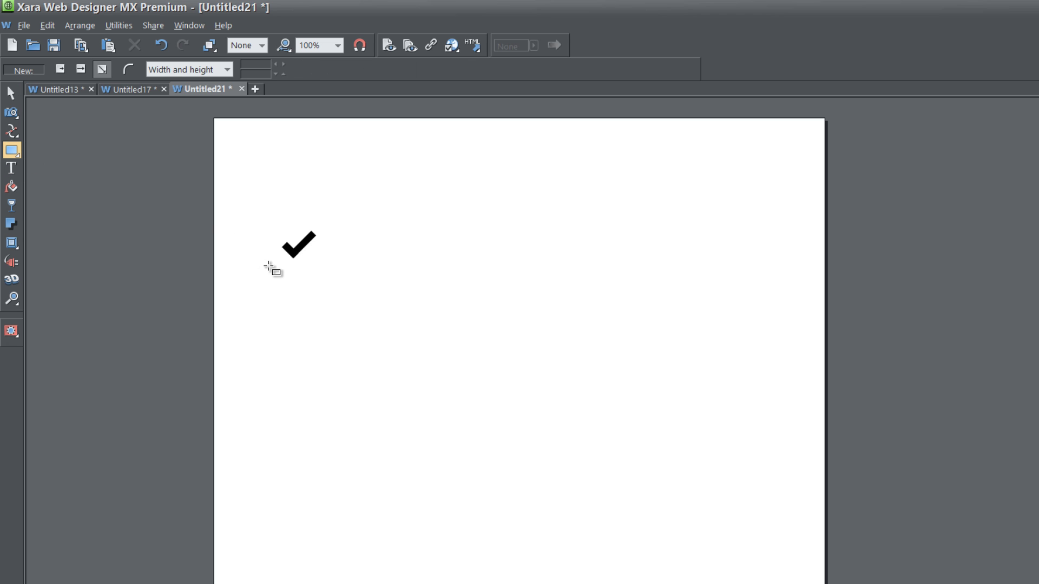
drag(269, 267, 311, 302)
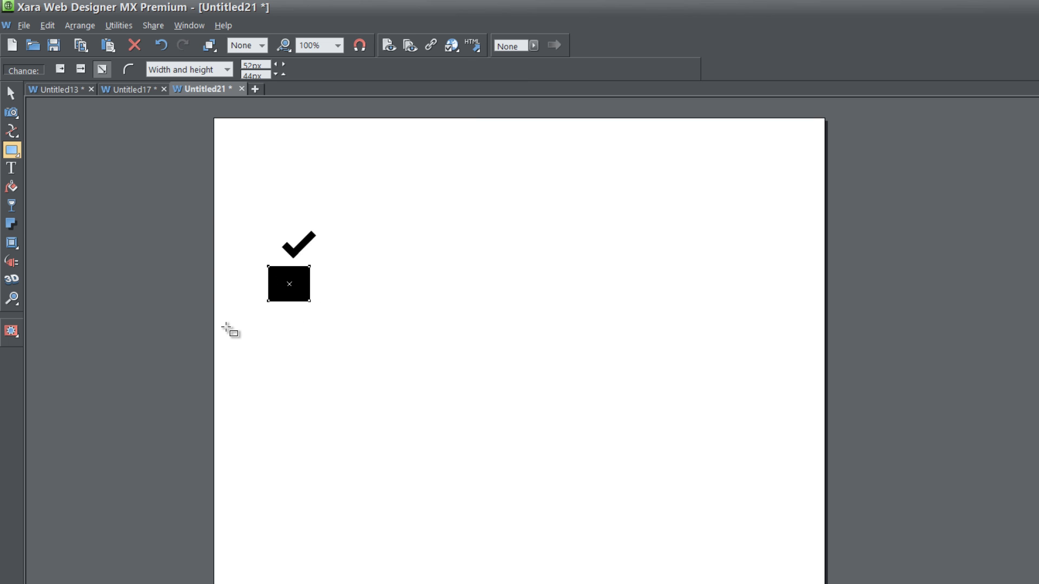
click(128, 68)
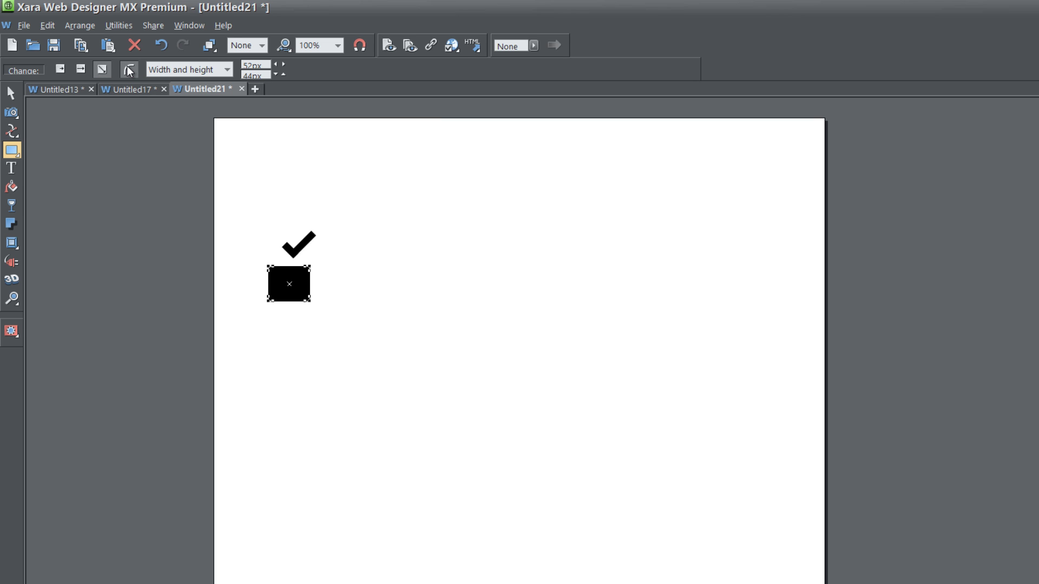
click(12, 93)
click(326, 323)
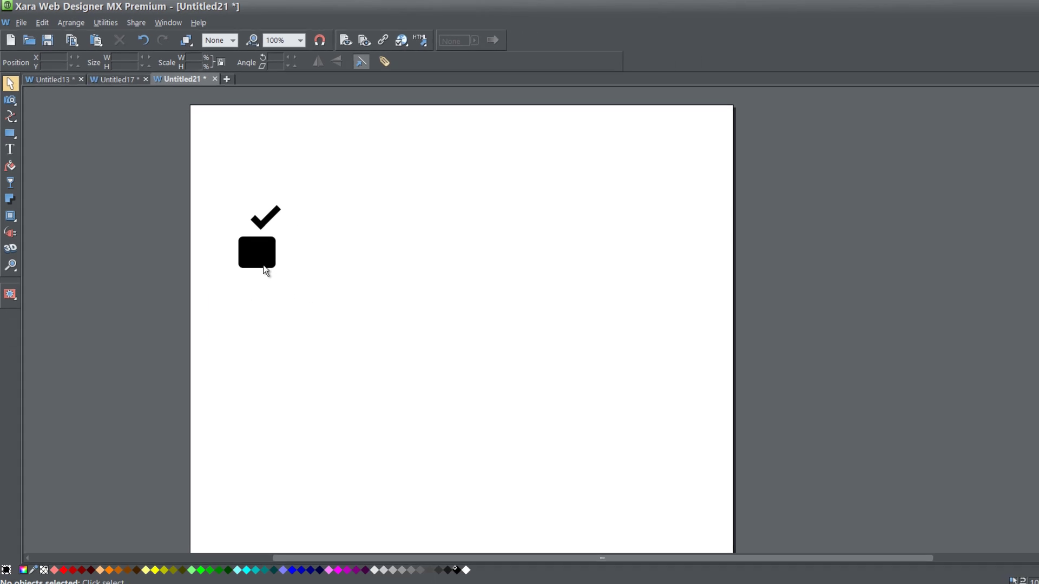
click(265, 267)
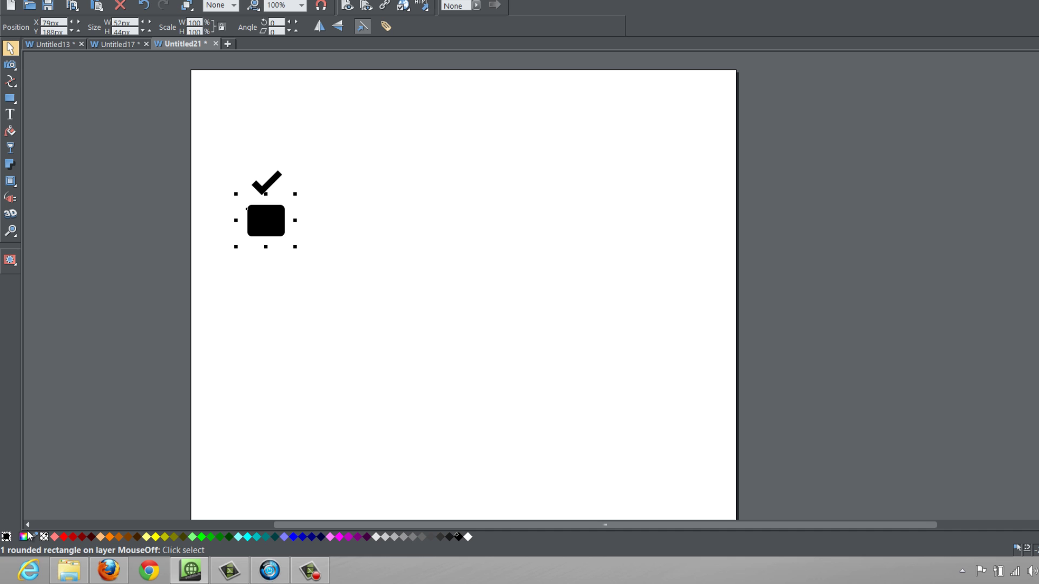
- Fill the rounded rectangle lime green and move it up over the check mark
click(25, 537)
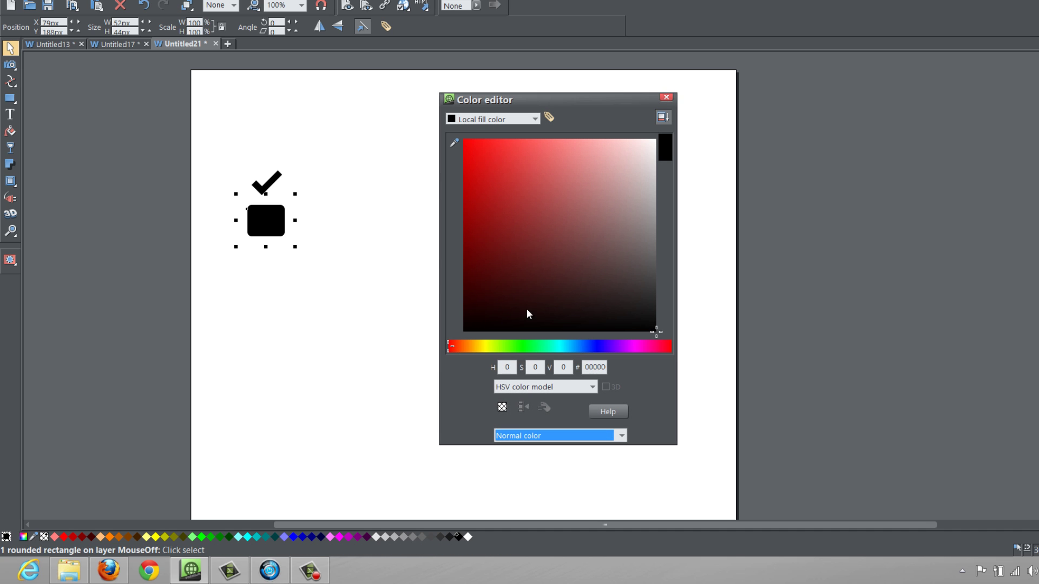
click(478, 165)
drag(464, 345, 495, 347)
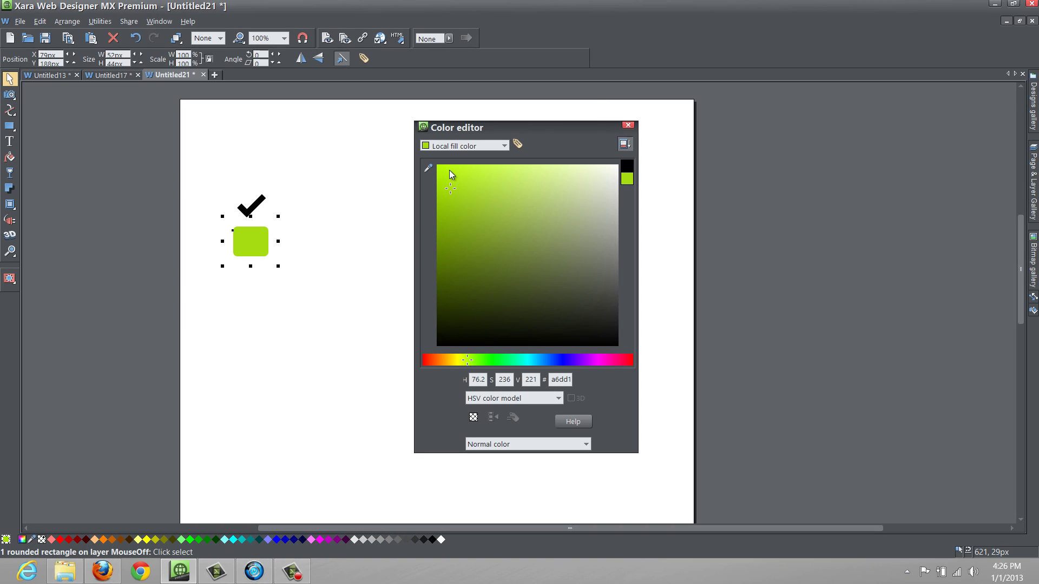
drag(264, 250, 264, 212)
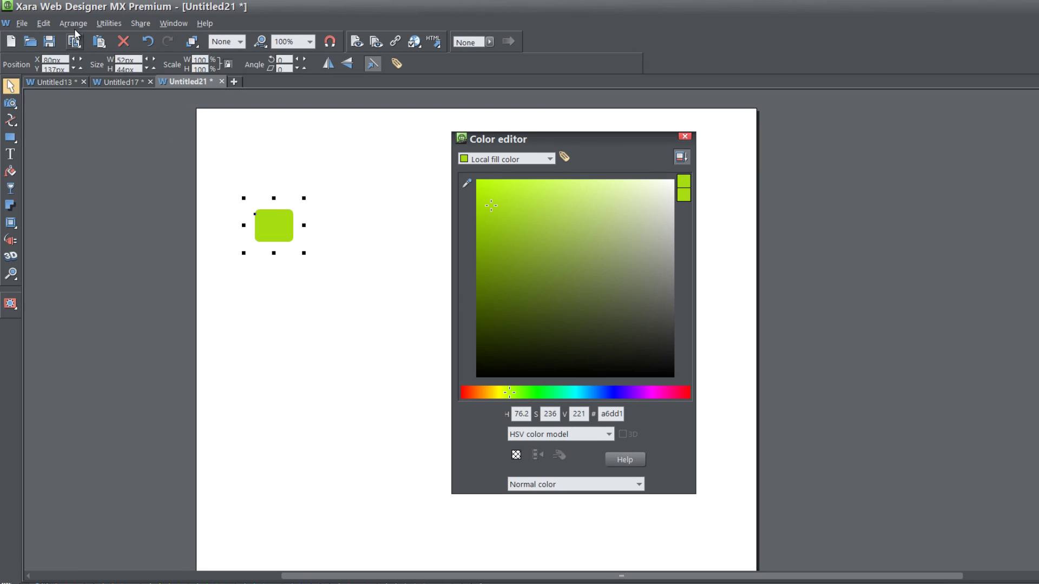
- Put the green rounded rectangle to the back so the check mark shows in front
click(73, 24)
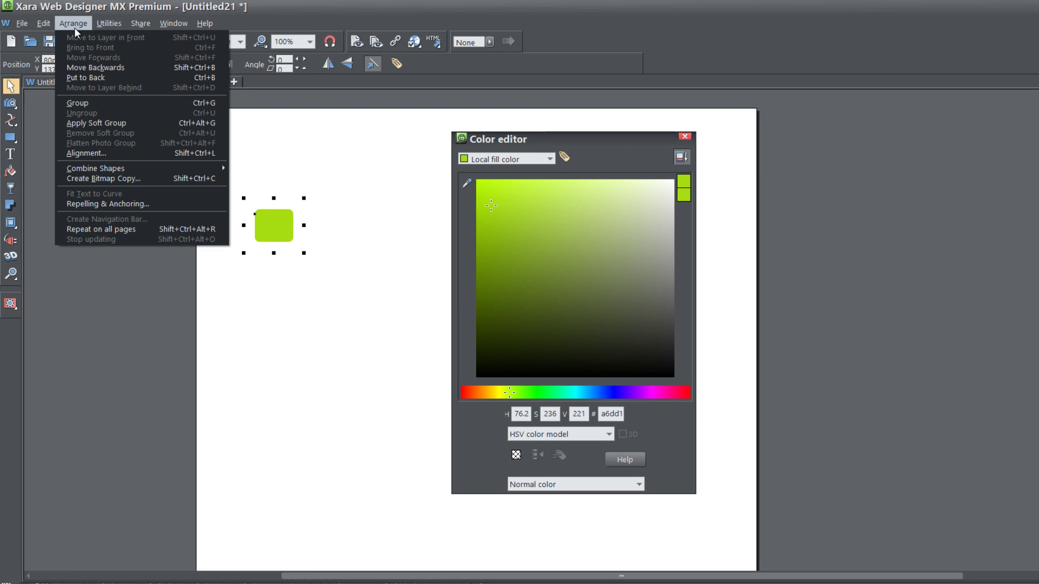
click(96, 79)
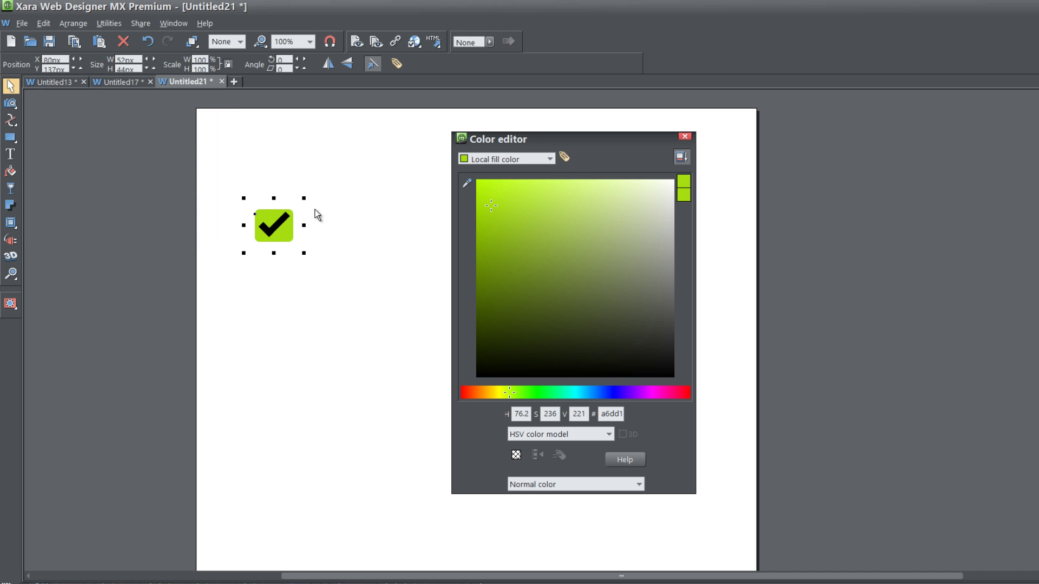
- Lighten the check mark's fill from black toward white in the colour editor
click(281, 221)
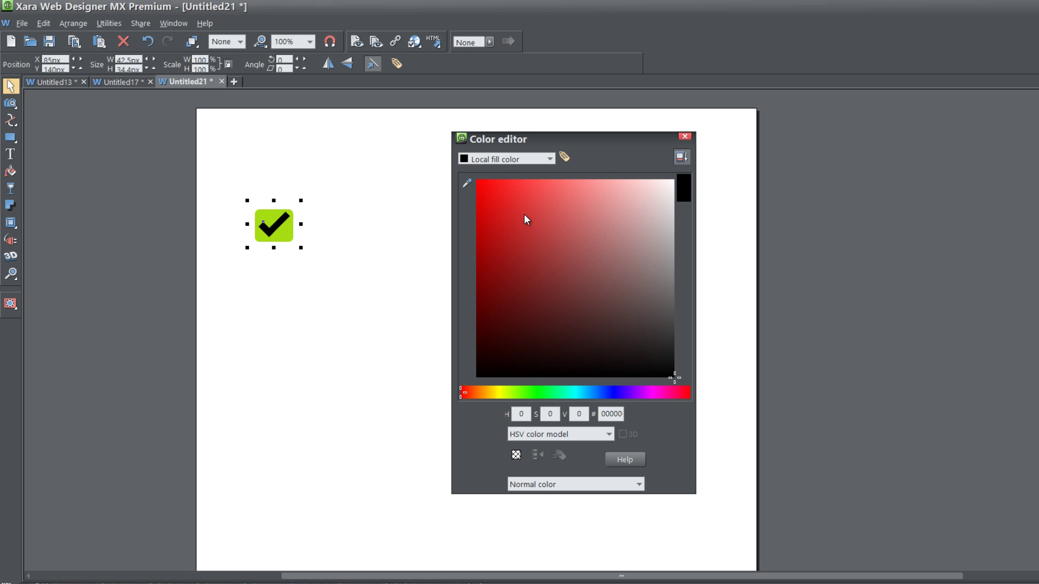
drag(627, 269, 680, 181)
- Make the check mark white and shrink it to 30 × 24.3 px inside the square
click(685, 136)
click(403, 251)
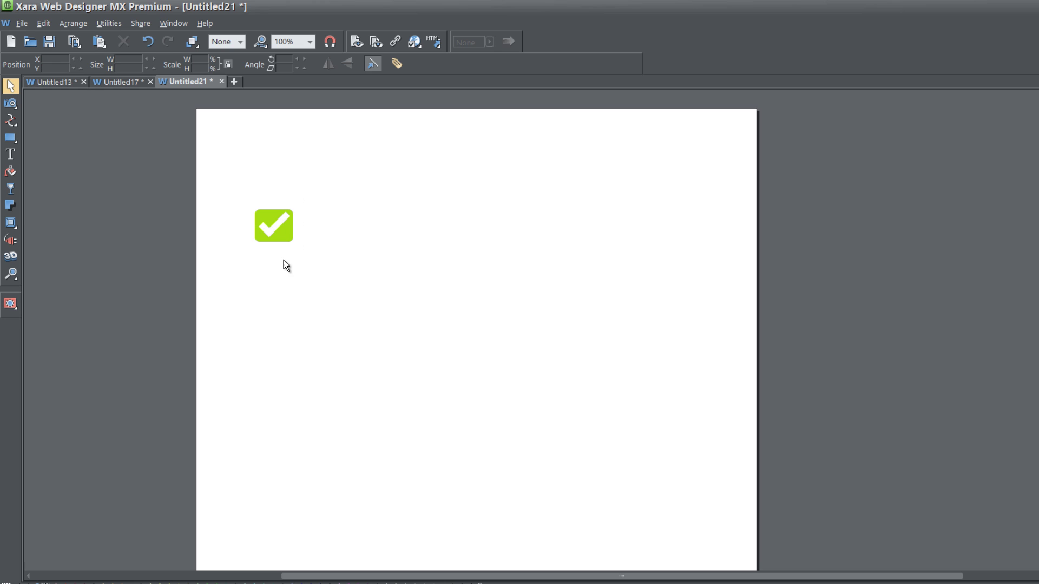
click(277, 222)
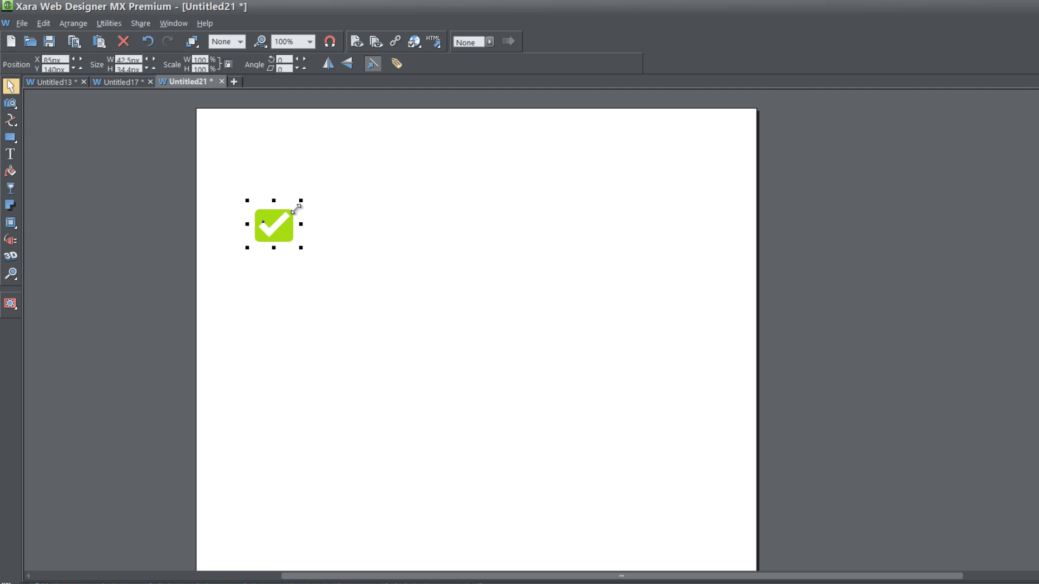
drag(297, 208, 289, 215)
click(277, 225)
- Shrink the lime green square to 44 × 37.2 px around the check mark
click(304, 266)
click(290, 236)
drag(302, 250, 271, 220)
- Group the white tick and lime square into one icon and shrink it to 25 × 21.2 px
click(251, 268)
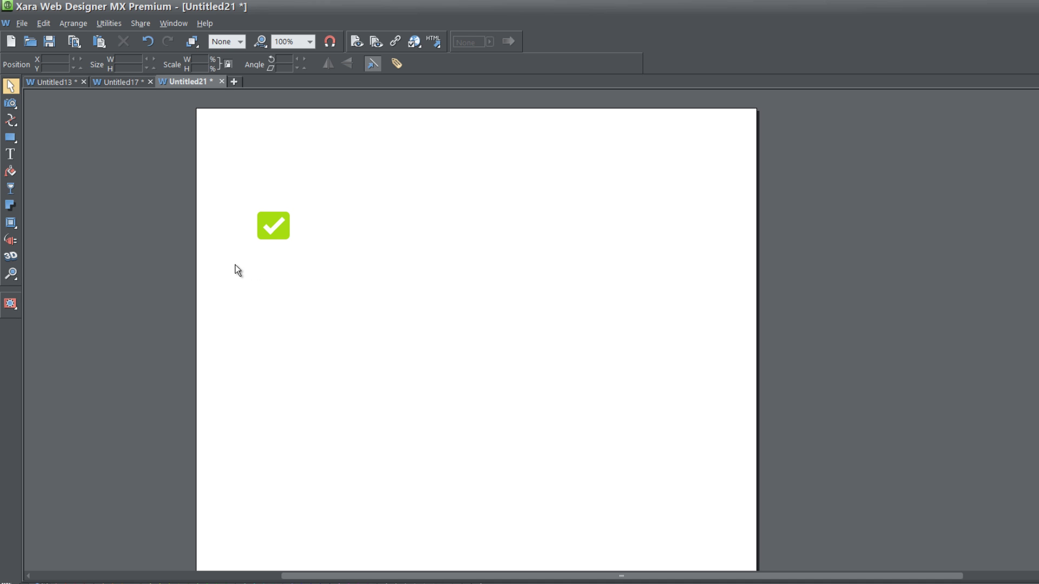
click(307, 212)
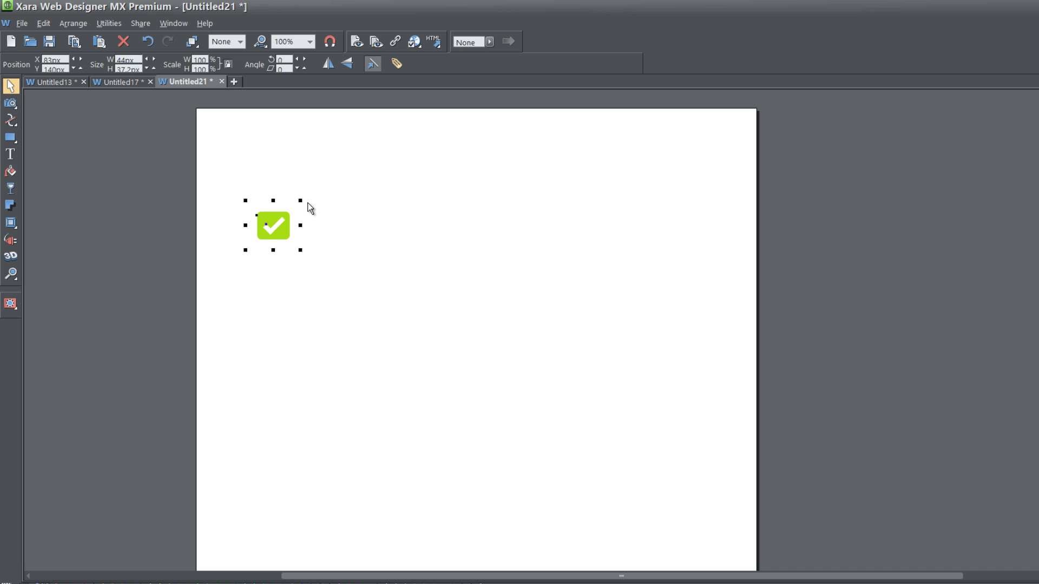
key(ctrl+g)
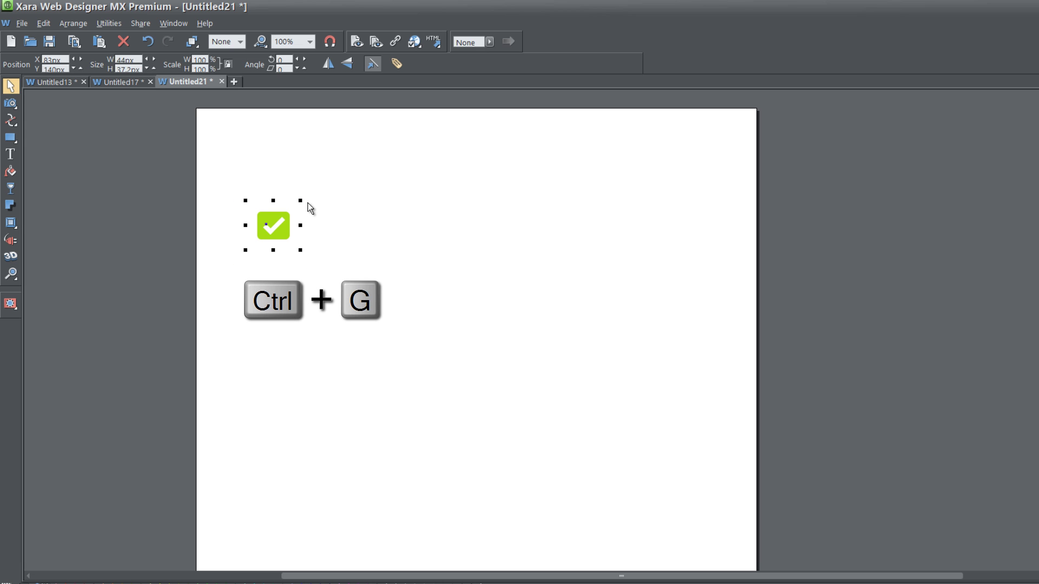
drag(300, 200, 254, 216)
click(296, 213)
click(304, 267)
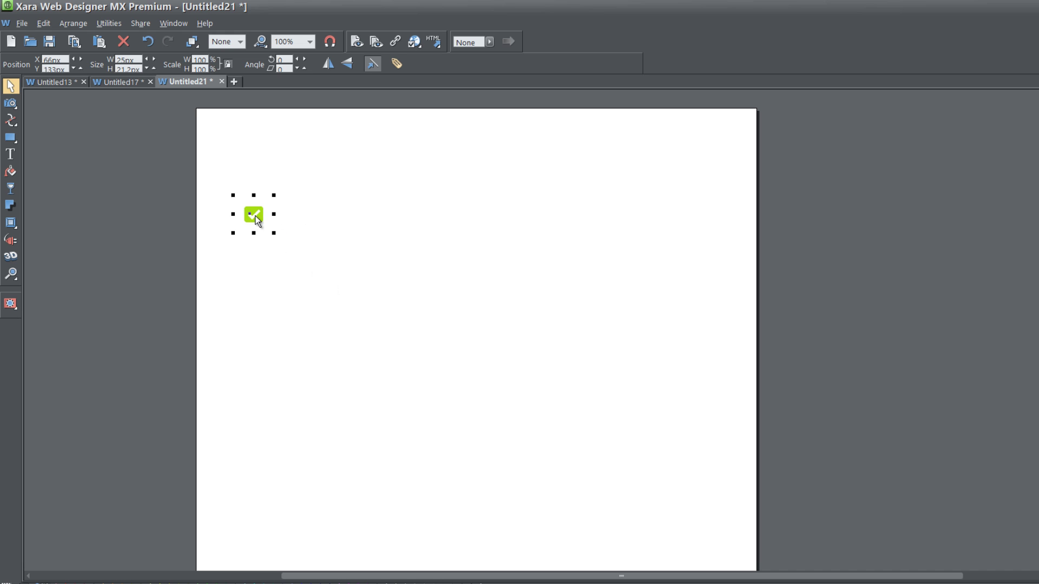
- Draw a text frame right of the icon, fill it with two lorem ipsum paragraphs, and widen it
click(257, 277)
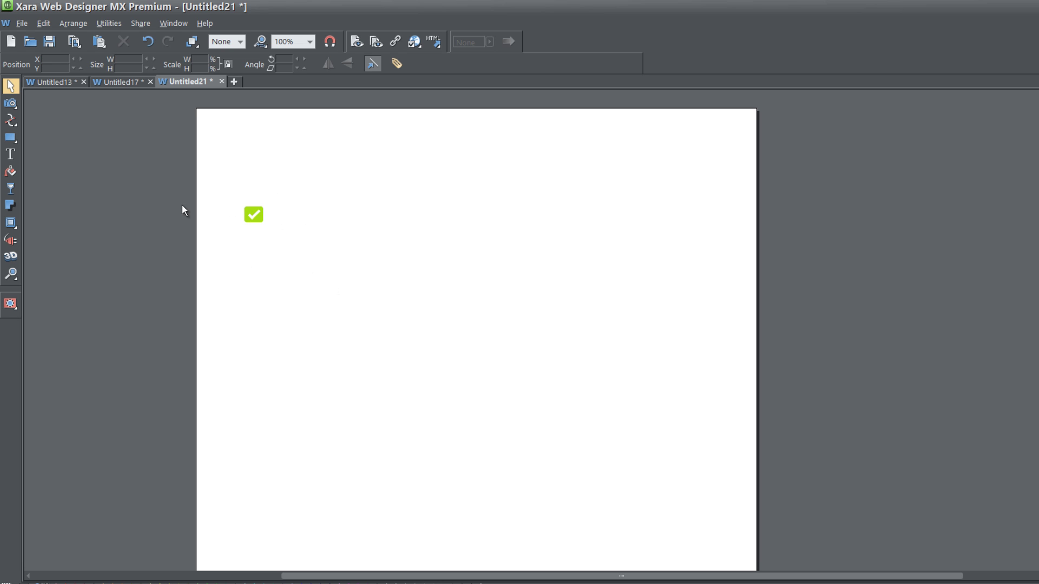
click(10, 155)
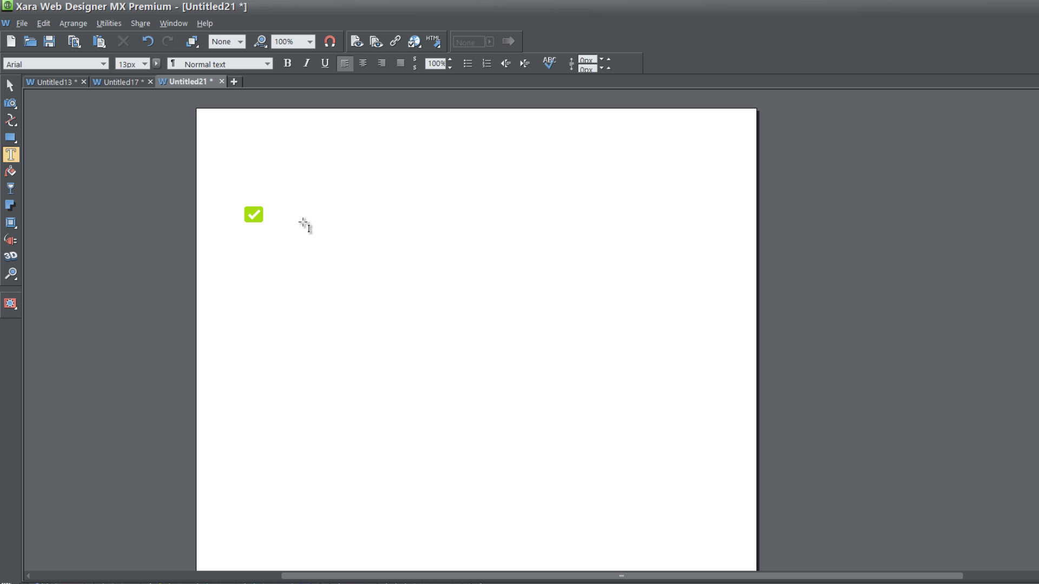
drag(303, 223, 382, 265)
drag(427, 308, 513, 374)
key(ctrl+shift+l)
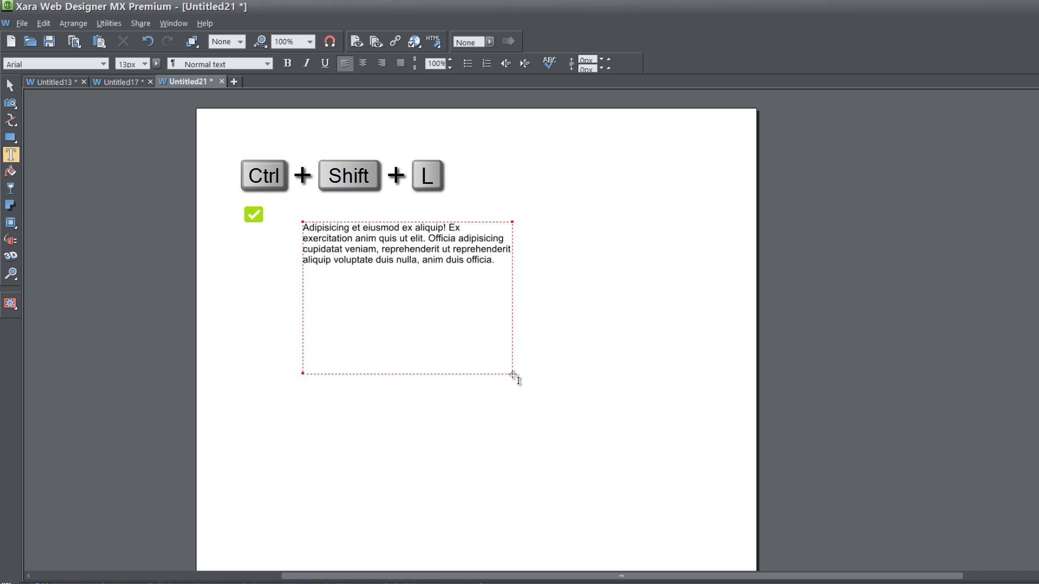
key(ctrl+shift+l)
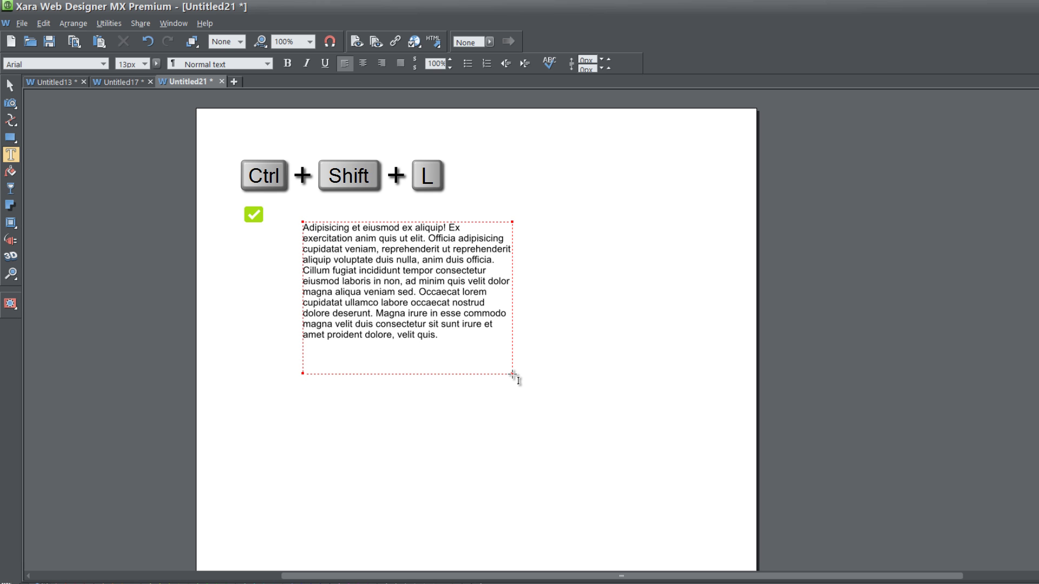
drag(513, 374, 545, 362)
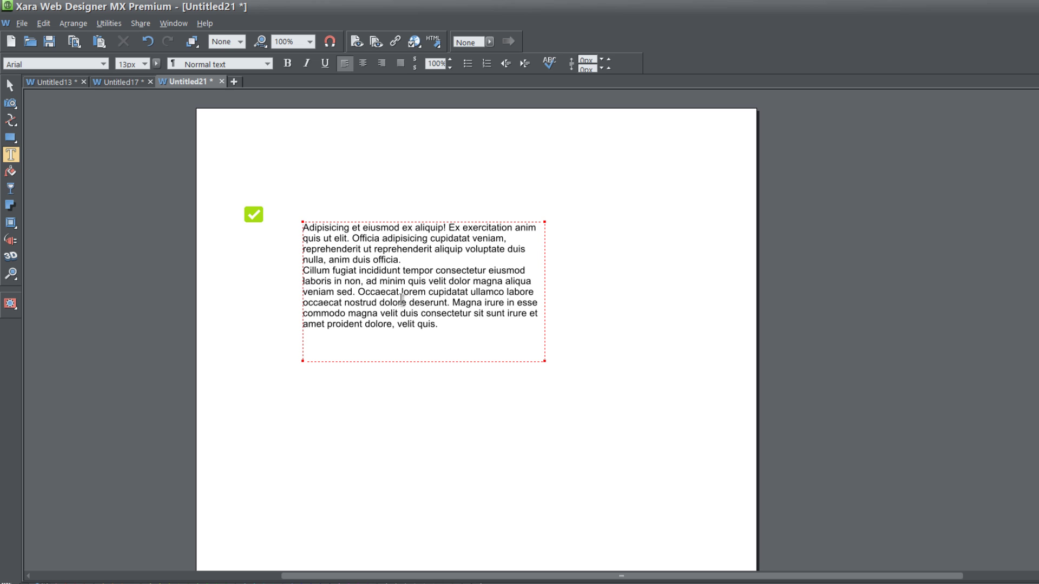
- Turn both placeholder paragraphs into a round-bullet list and delete the empty third bullet
key(ctrl+a)
double_click(409, 325)
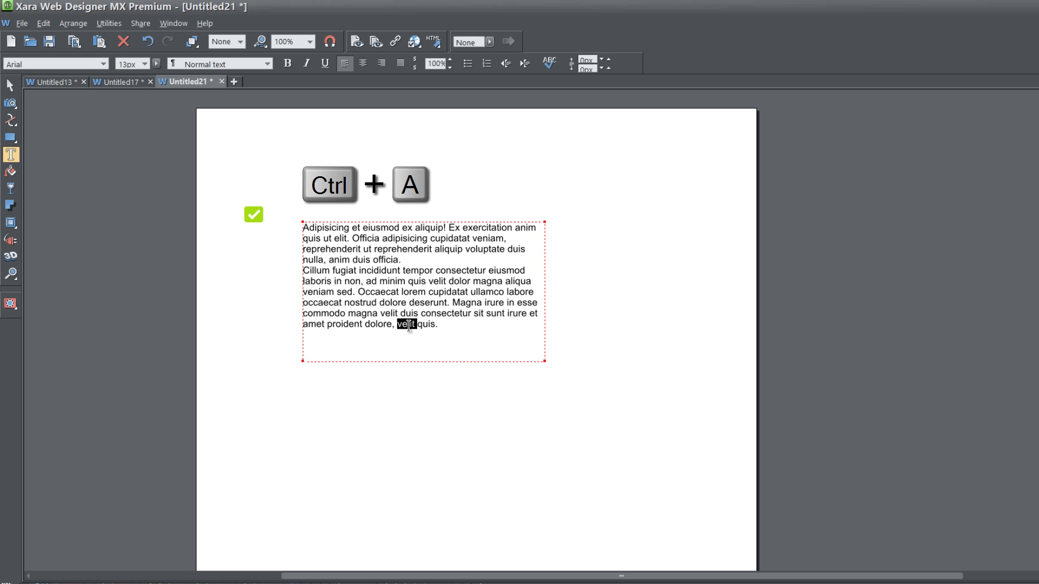
key(ctrl+a)
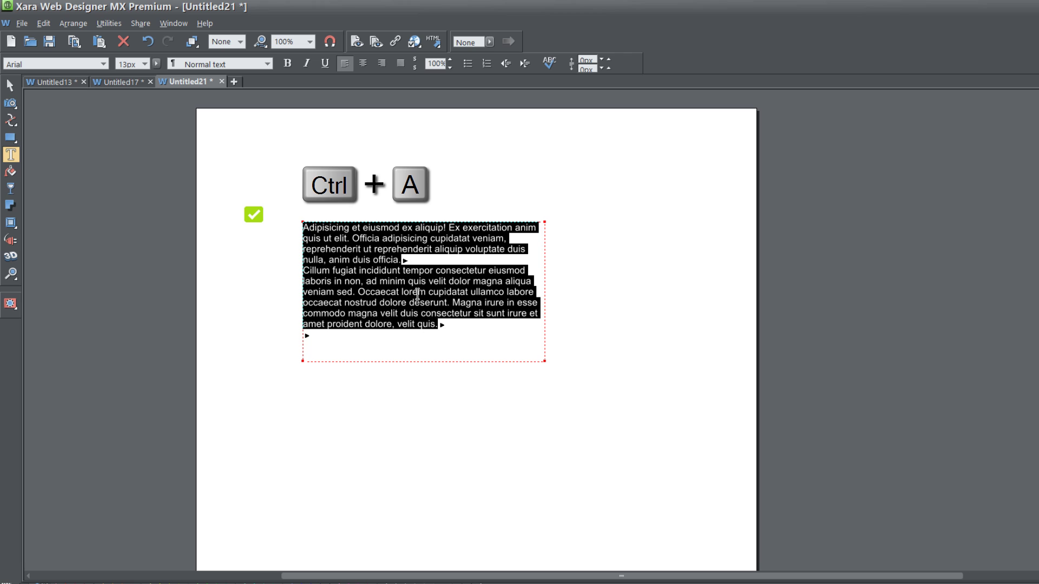
click(468, 64)
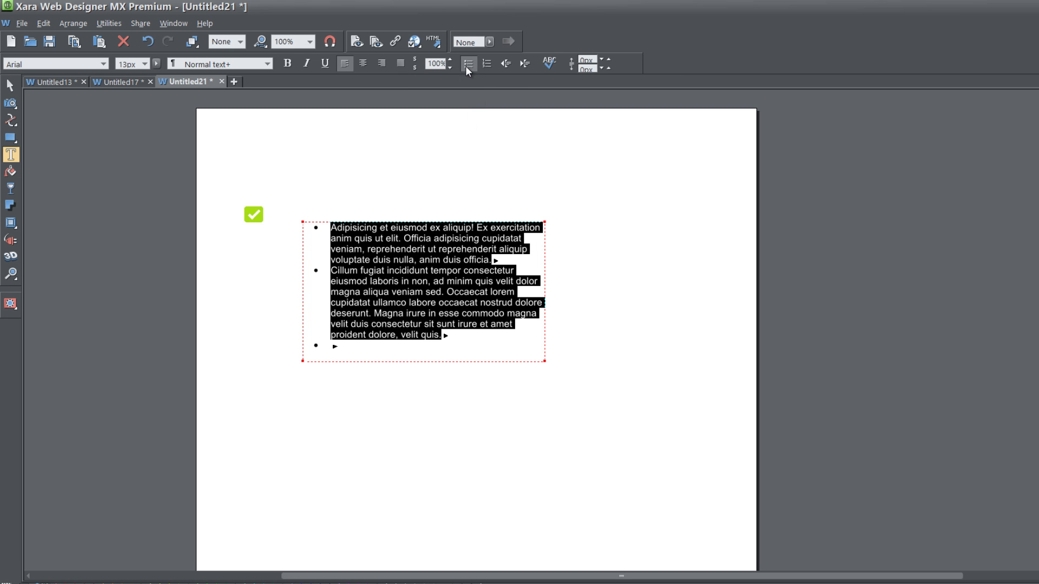
click(412, 298)
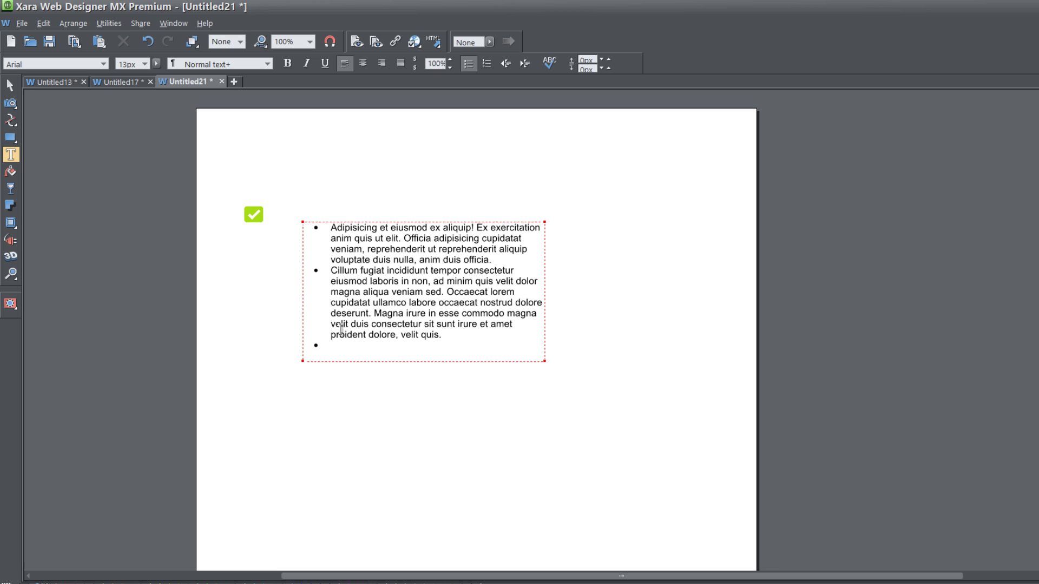
click(341, 352)
key(BackSpace)
- Copy the green checkmark icon to the clipboard
click(11, 86)
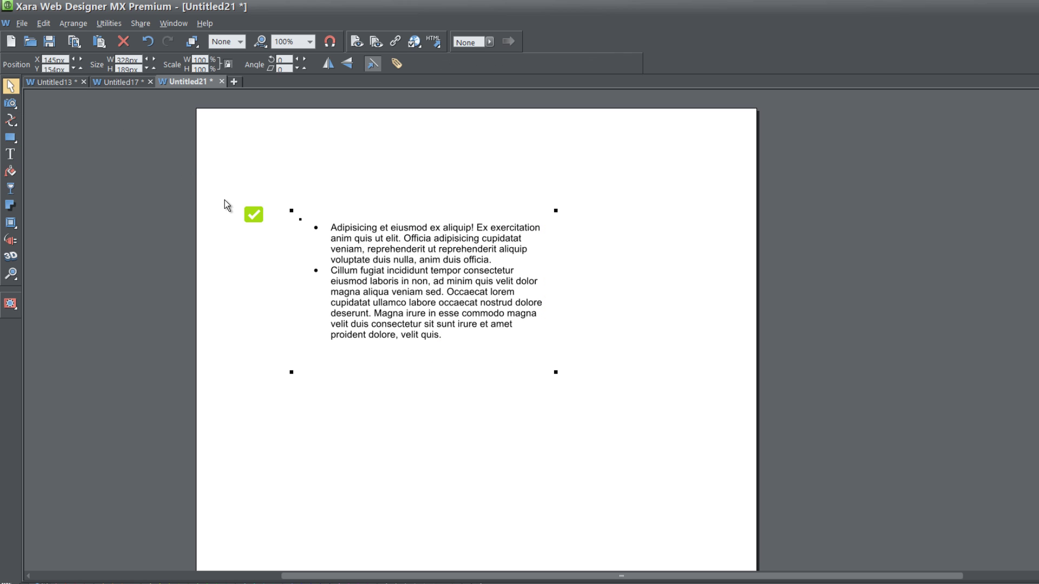
click(246, 216)
key(ctrl+c)
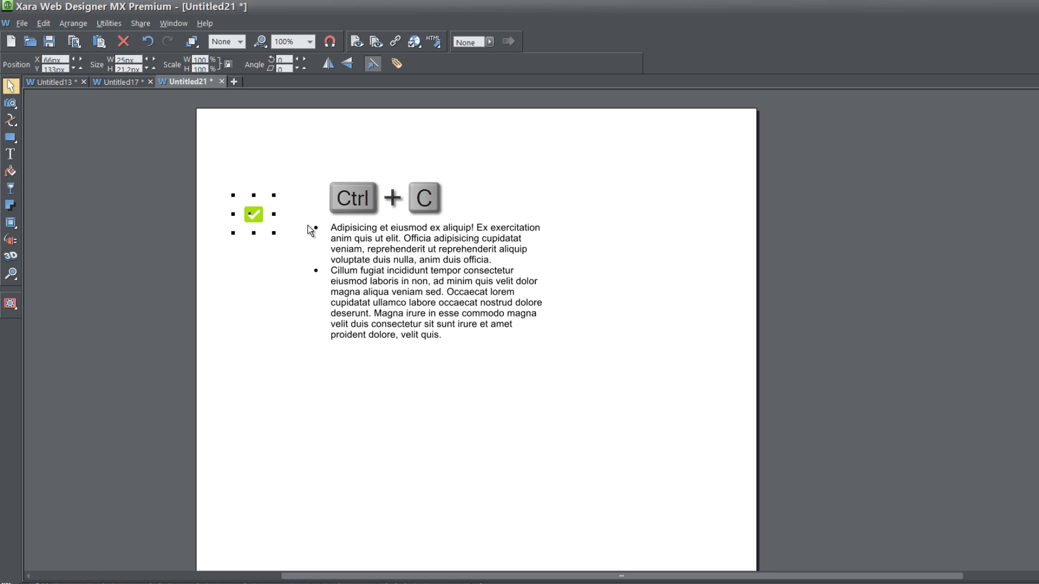
- Select the bulleted text box and inspect its right-click options
click(381, 259)
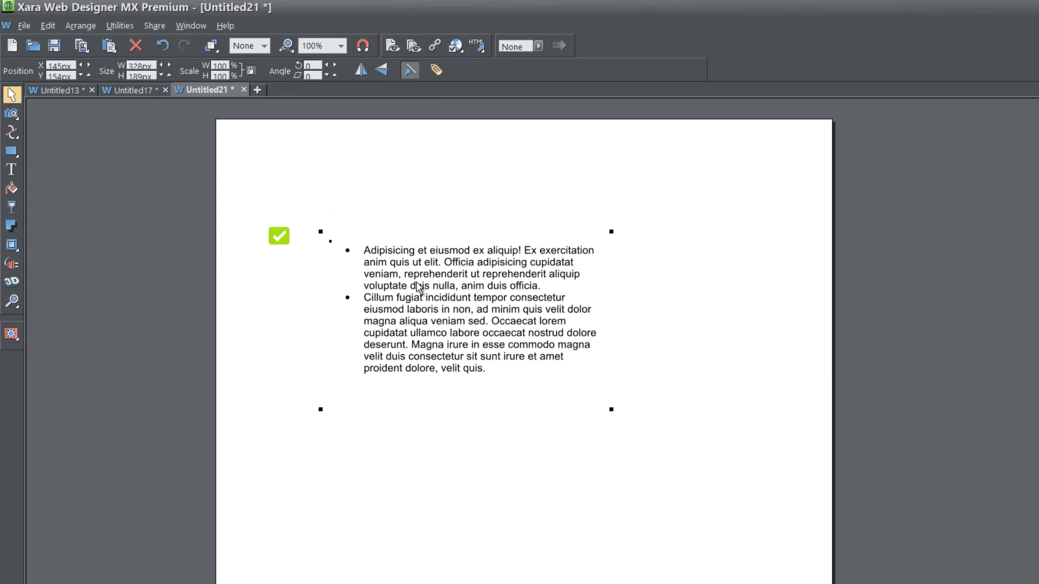
right_click(394, 267)
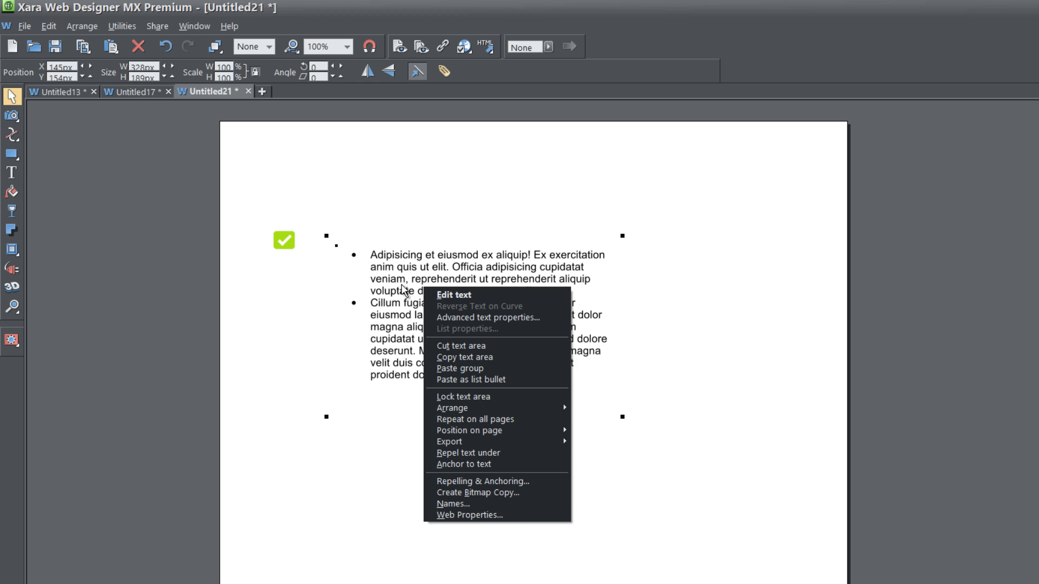
click(433, 295)
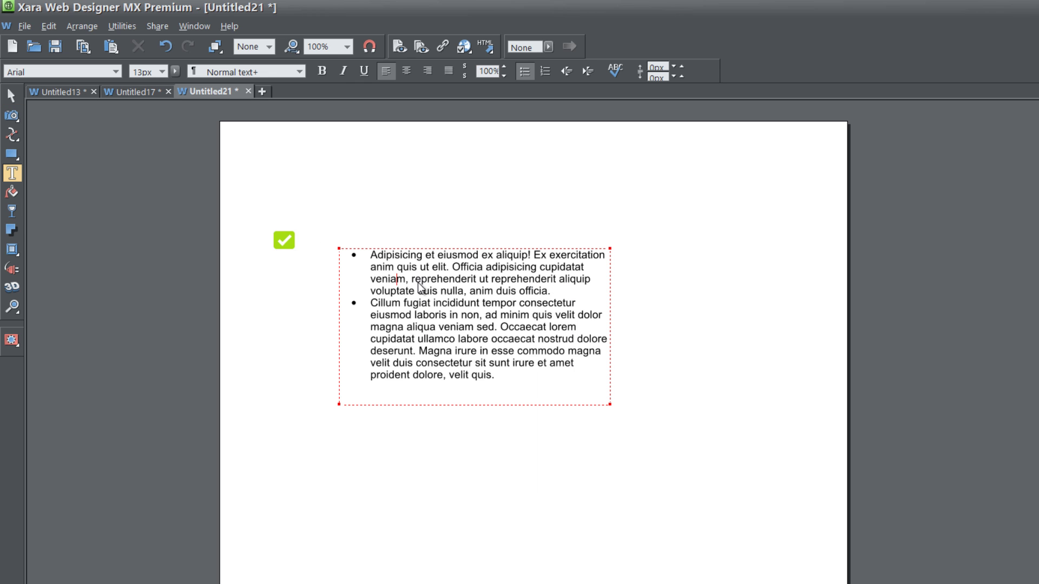
right_click(419, 287)
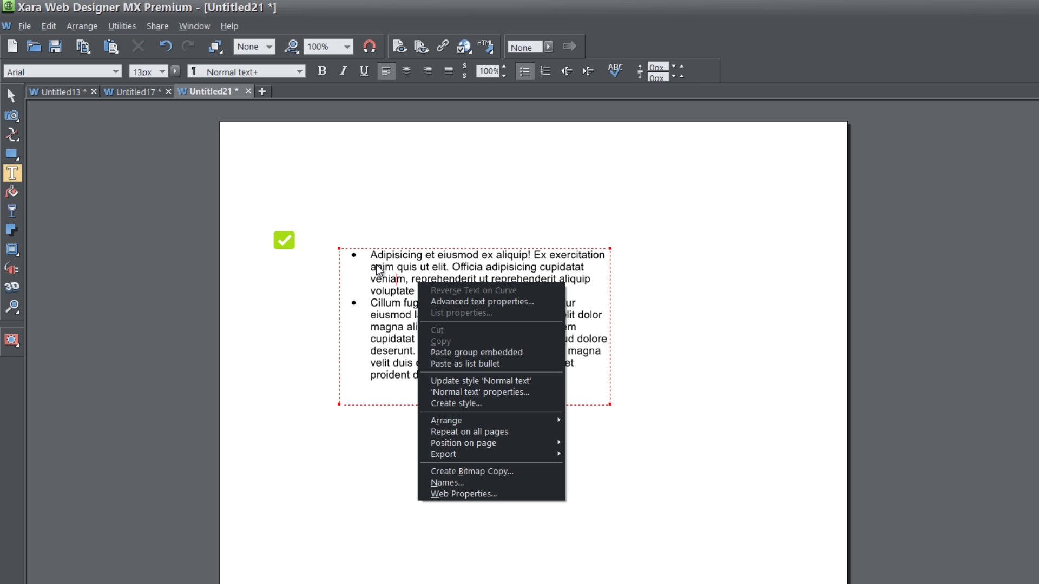
- Replace both round bullets with the copied checkmark using Paste as list bullet
click(8, 100)
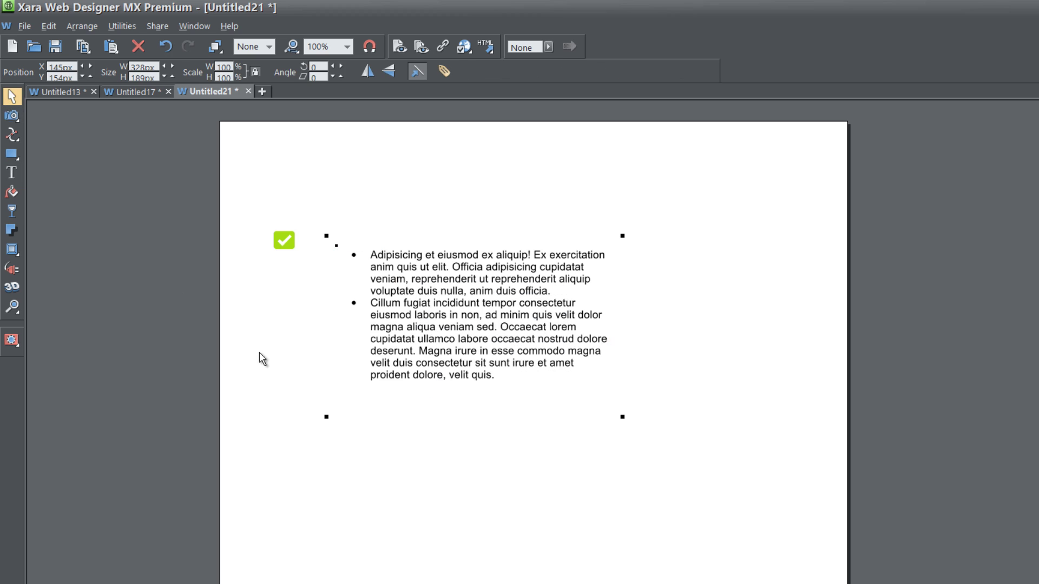
click(415, 299)
click(412, 307)
right_click(436, 294)
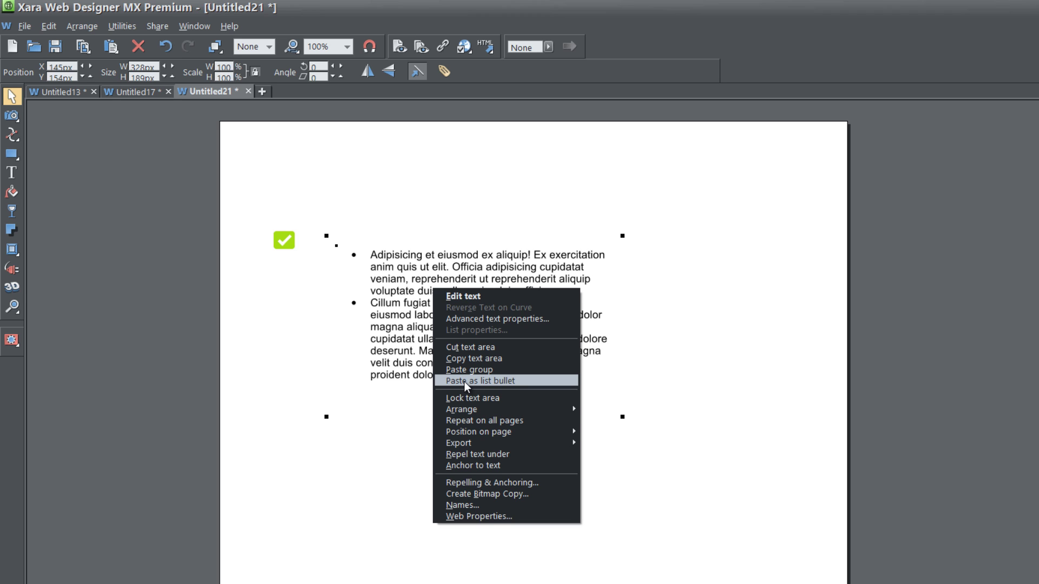
key(Escape)
key(Escape)
click(398, 293)
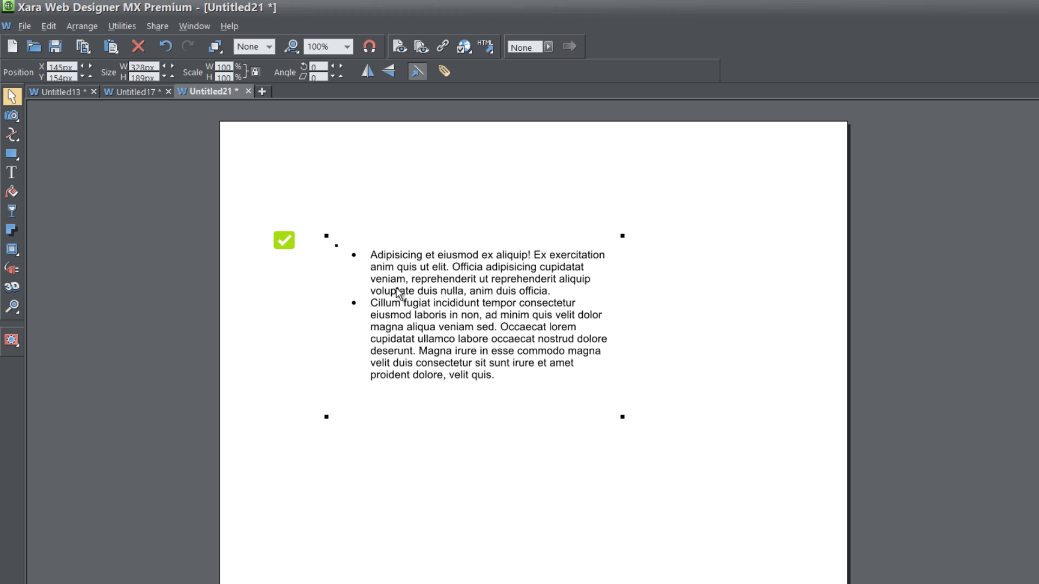
right_click(439, 305)
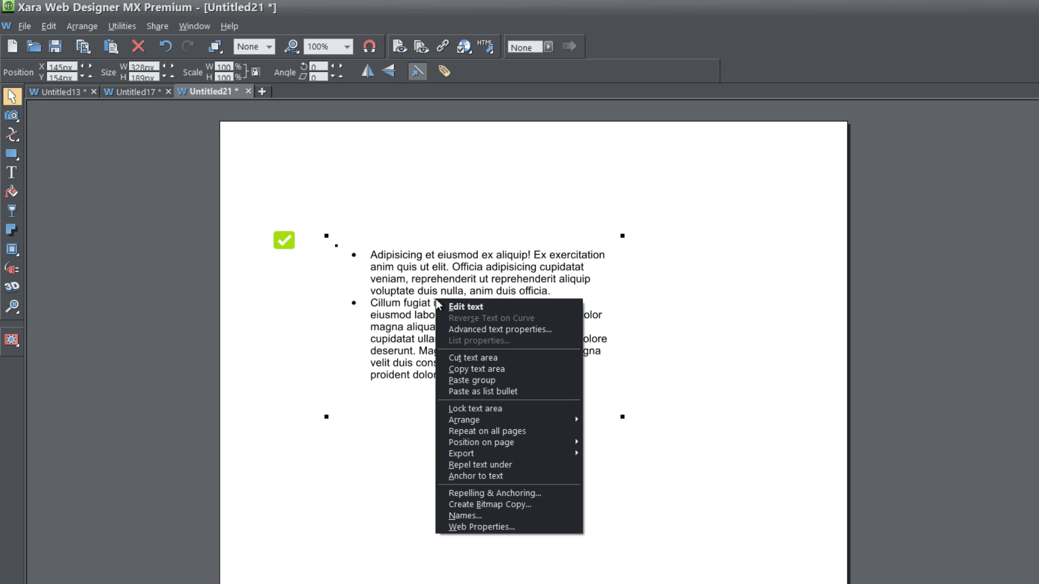
click(520, 392)
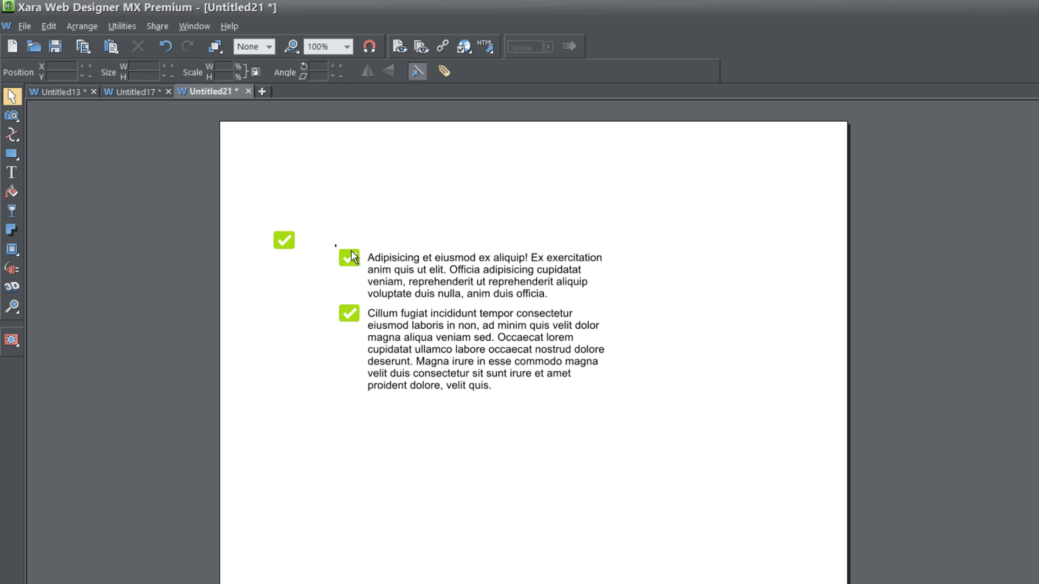
- Nudge the text box right and add a third checkmark paragraph of placeholder text
drag(354, 258, 417, 295)
click(399, 232)
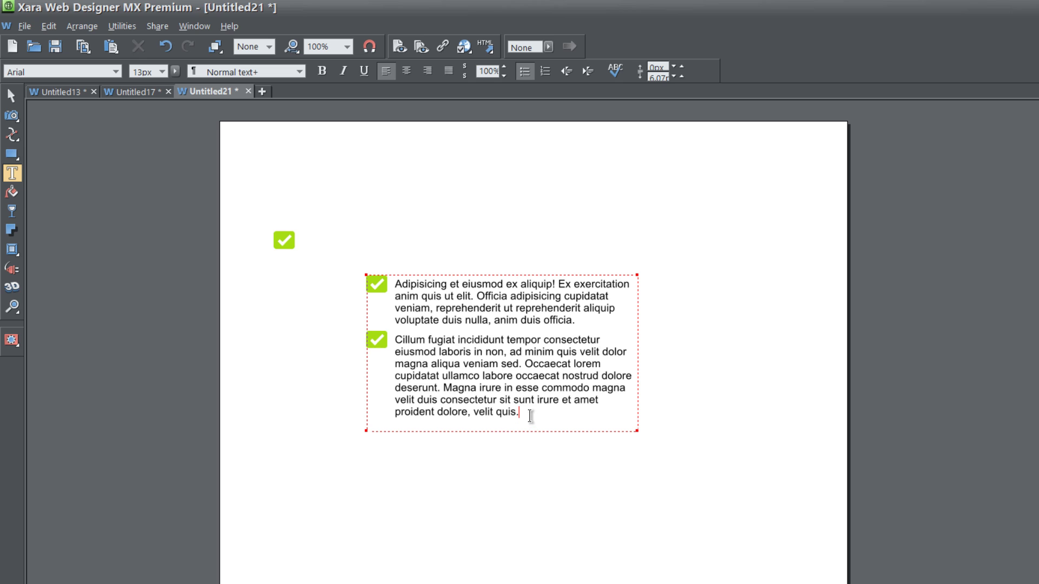
key(Return)
text(lkjljkjljlkjljk)
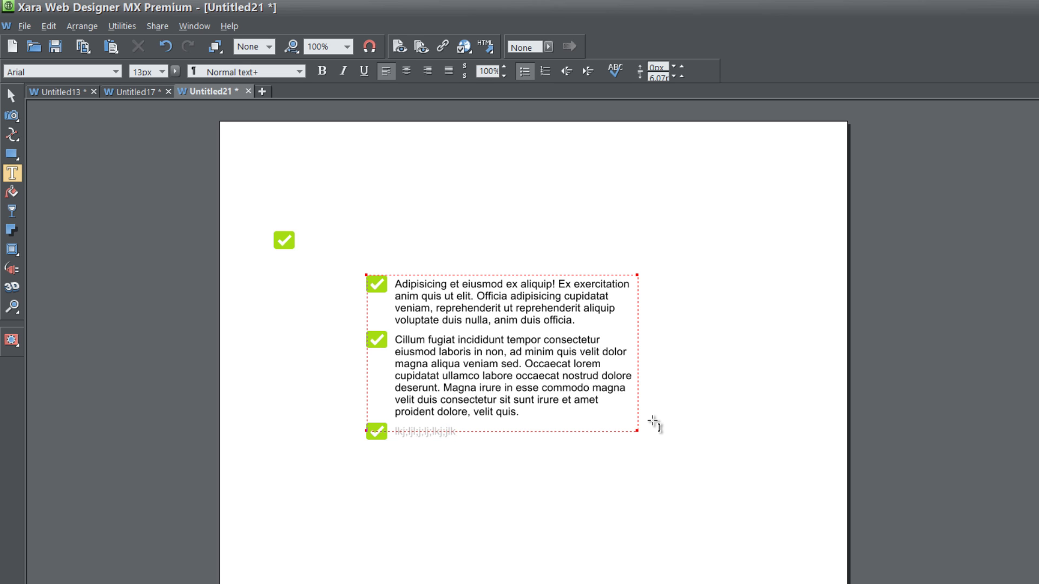
text(kl)
key(ctrl+v)
- Add a fourth placeholder paragraph and enlarge the frame so all four show
key(Return)
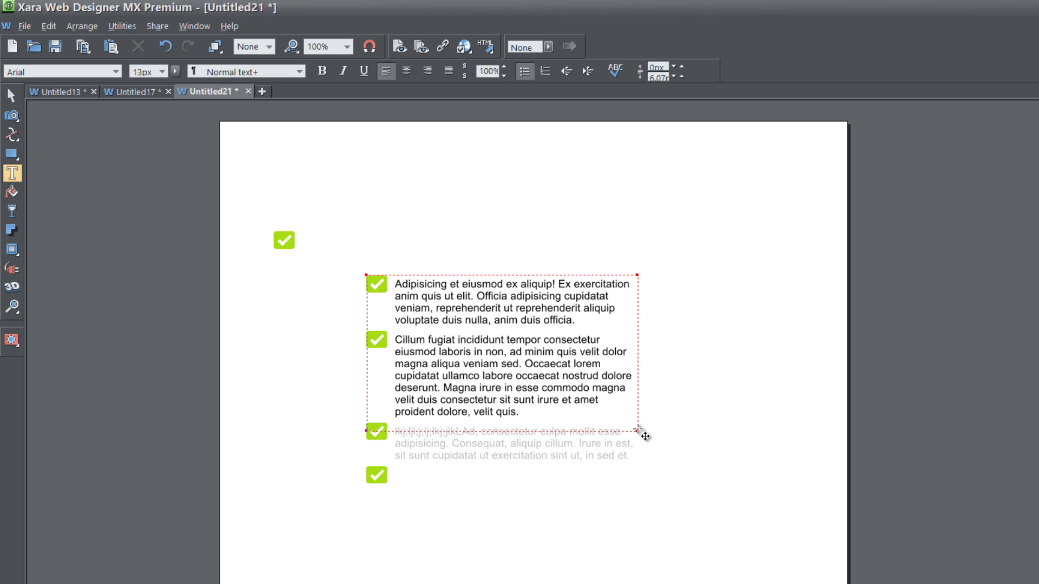
drag(638, 445, 642, 526)
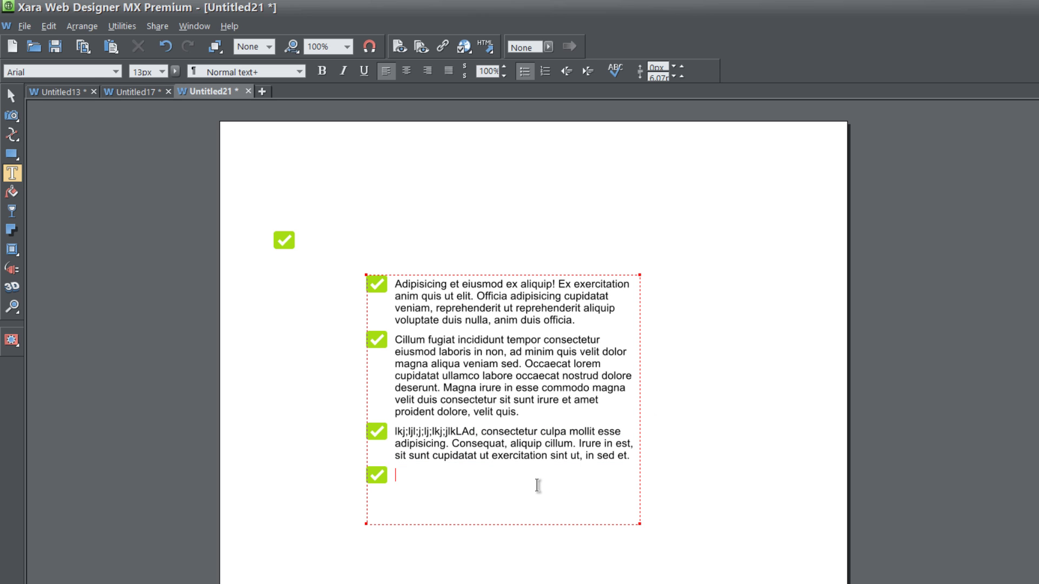
key(ctrl+v)
key(Return)
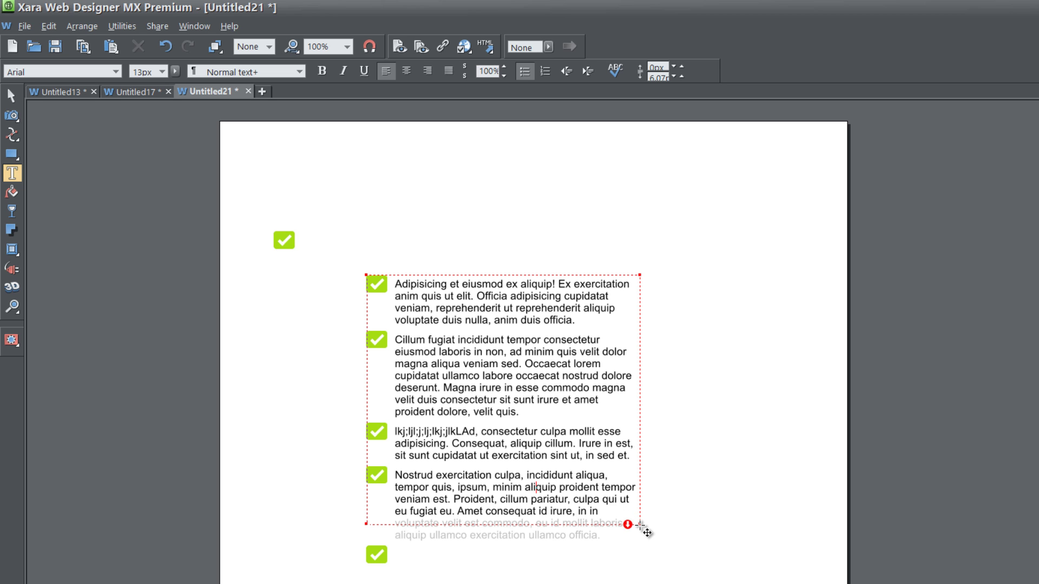
drag(642, 533, 671, 582)
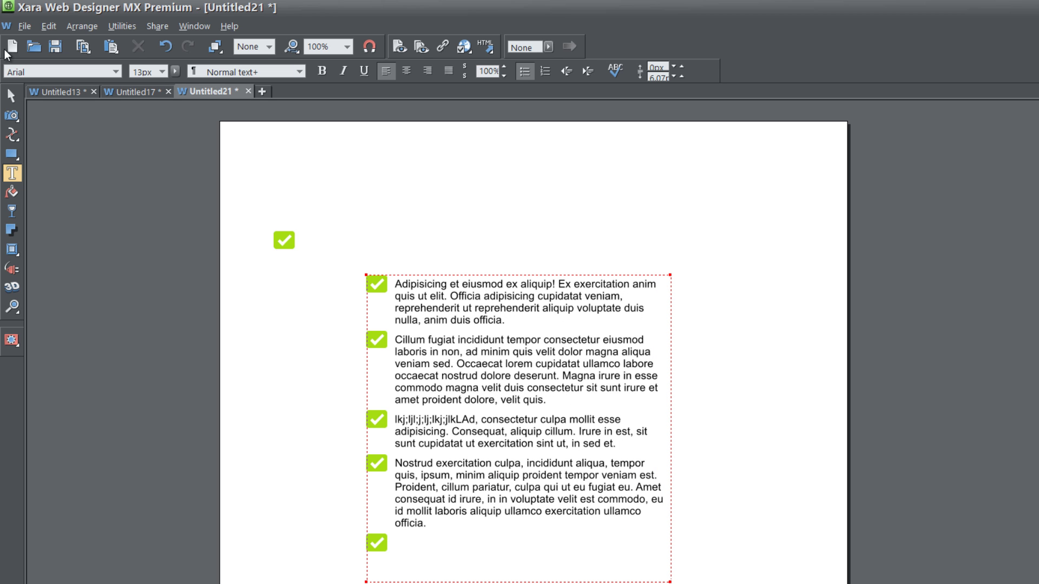
click(11, 97)
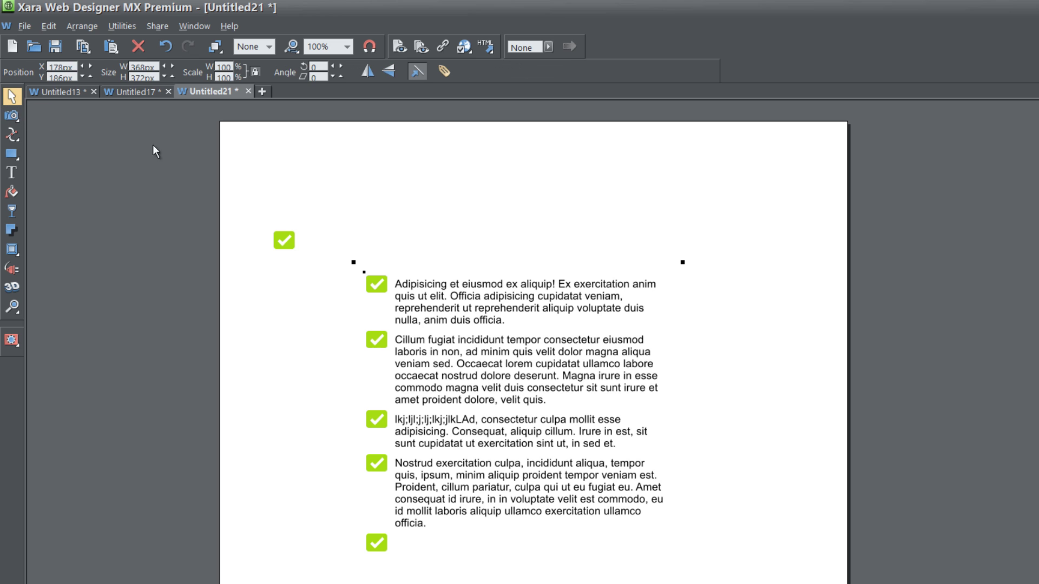
- Drag the checkmark-bulleted text frame higher up the page and slightly right
drag(420, 281, 430, 214)
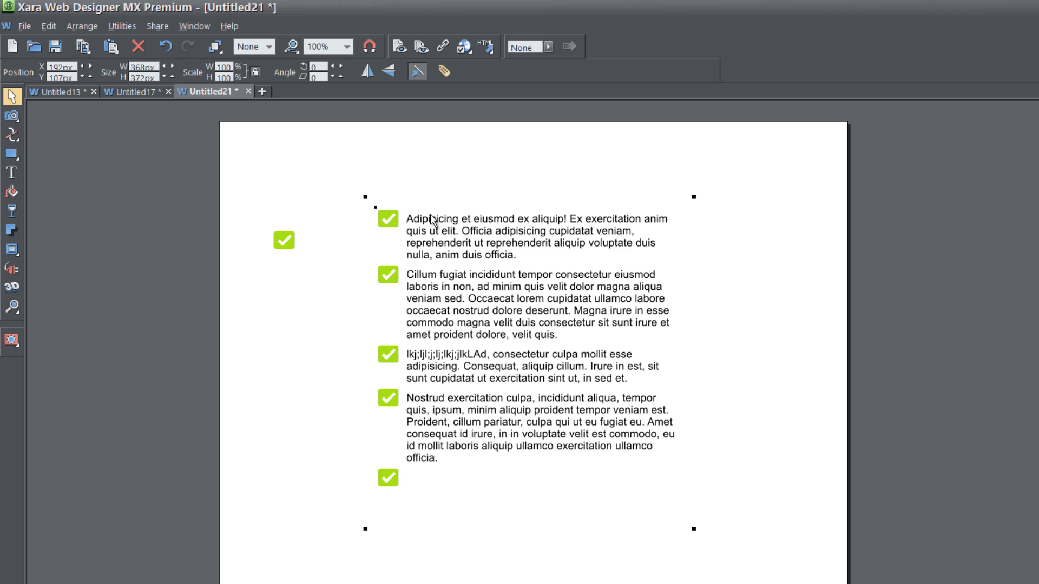